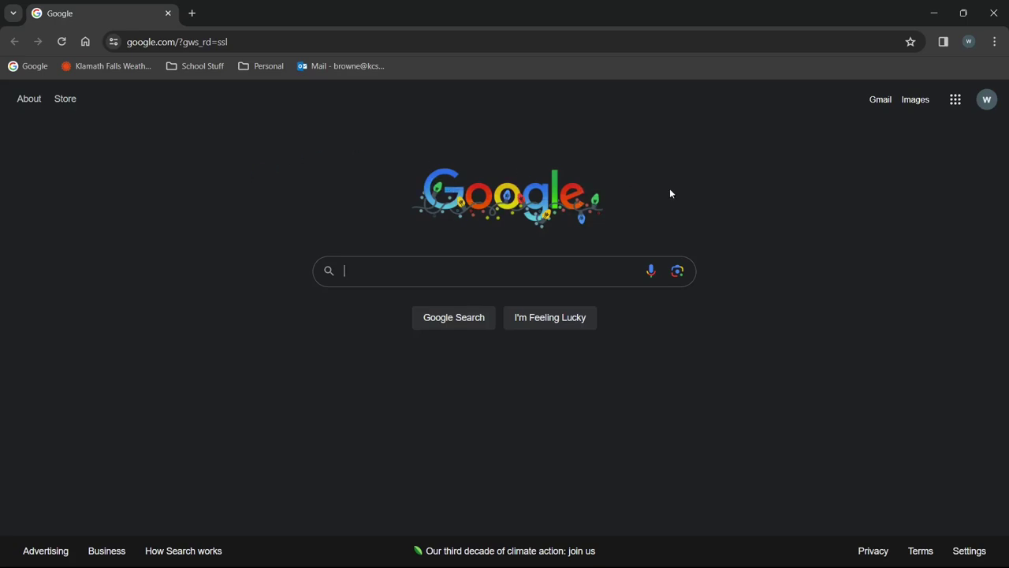
# Search Google for 'thingiverse', correcting the typo first.
pyautogui.write('tin')
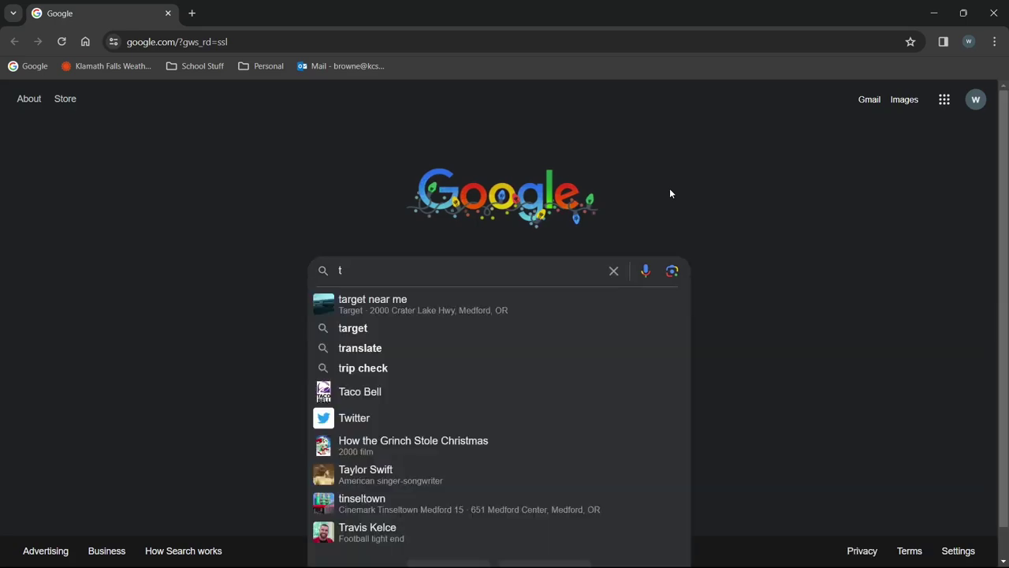
pyautogui.press('BackSpace')
pyautogui.press('BackSpace')
pyautogui.write('hingi')
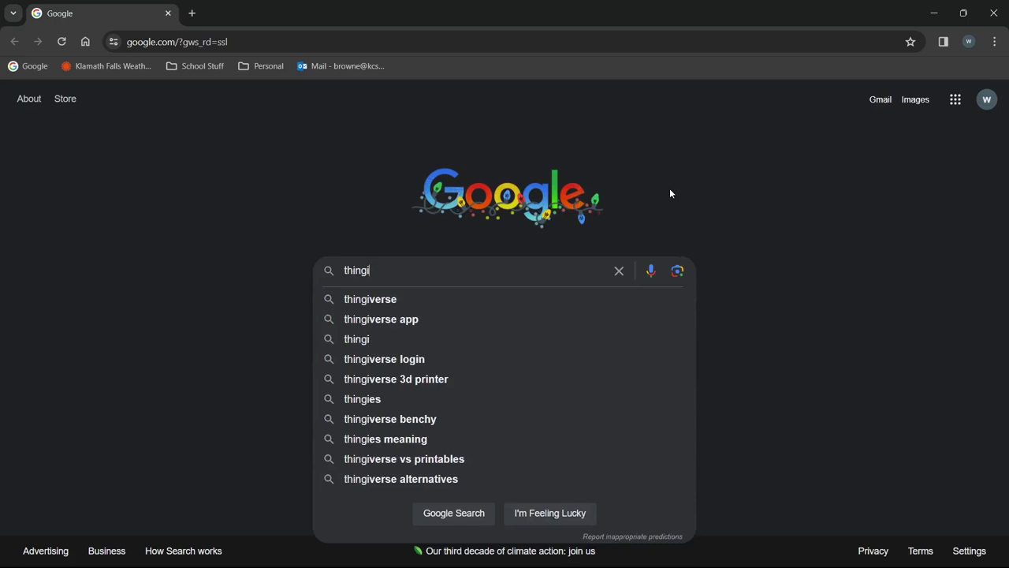
pyautogui.write('verse')
pyautogui.press('Return')
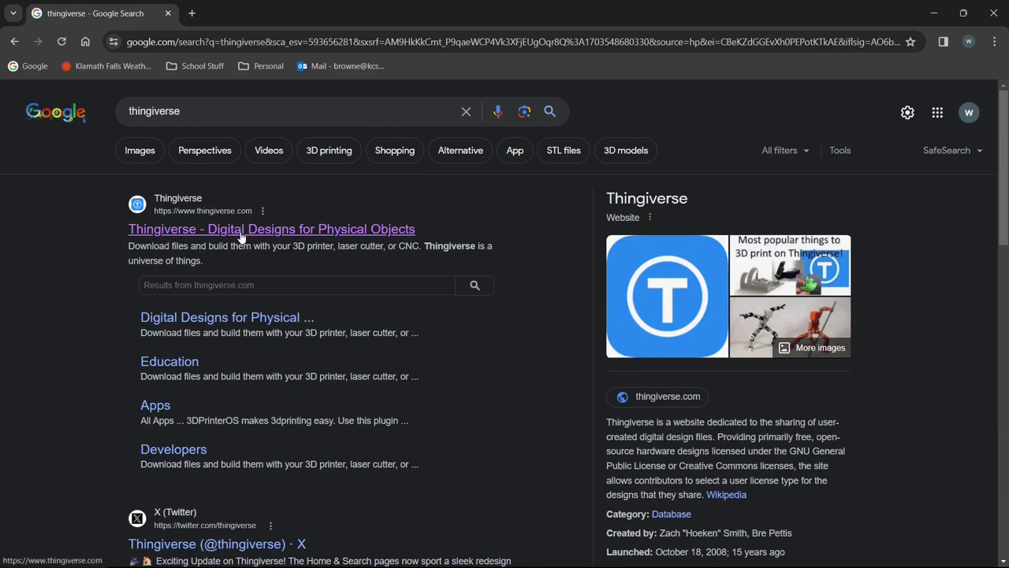
# Open the Thingiverse site from the results and search it for 'sewing'.
pyautogui.click(242, 230)
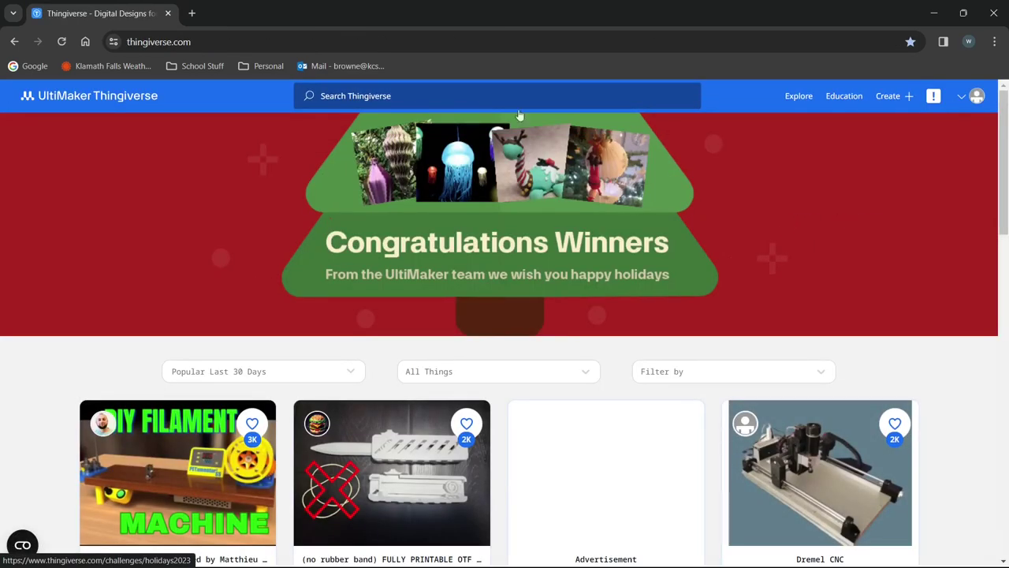
pyautogui.click(426, 93)
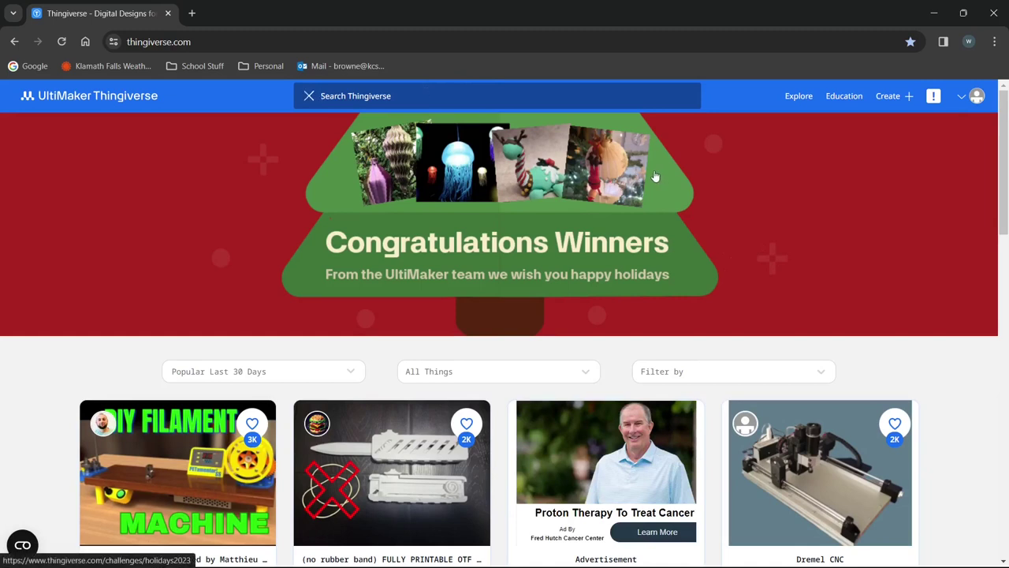
pyautogui.write('sewing')
pyautogui.press('Return')
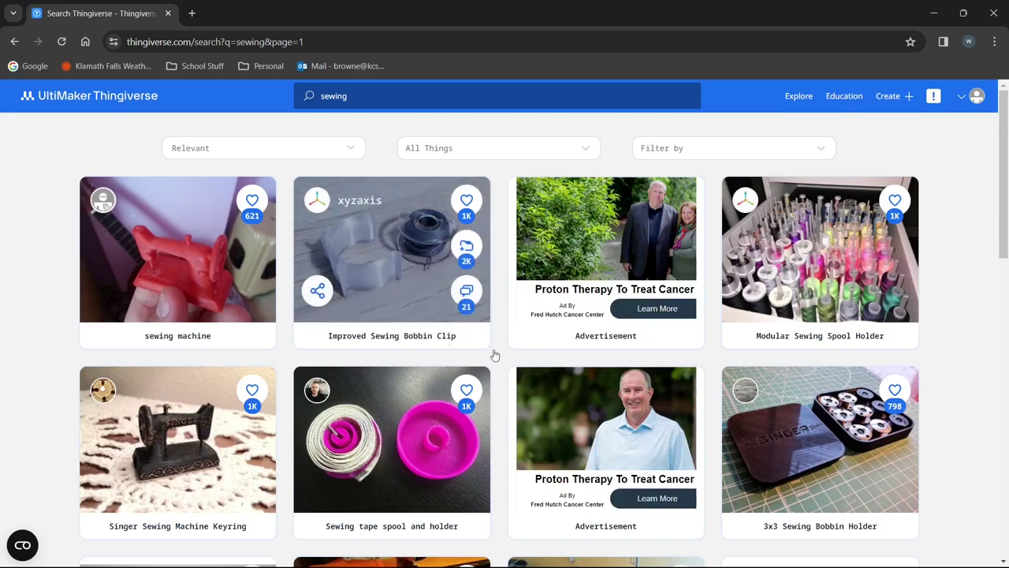
# Look through the first page of 'sewing' results down to the page navigation.
pyautogui.scroll(-1, 675, 297)
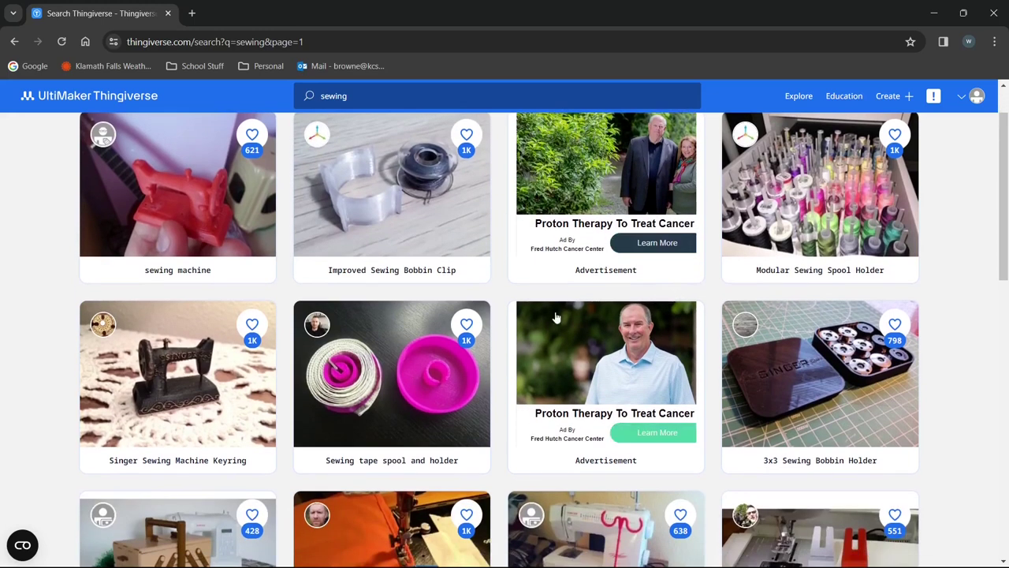
pyautogui.scroll(1, 556, 314)
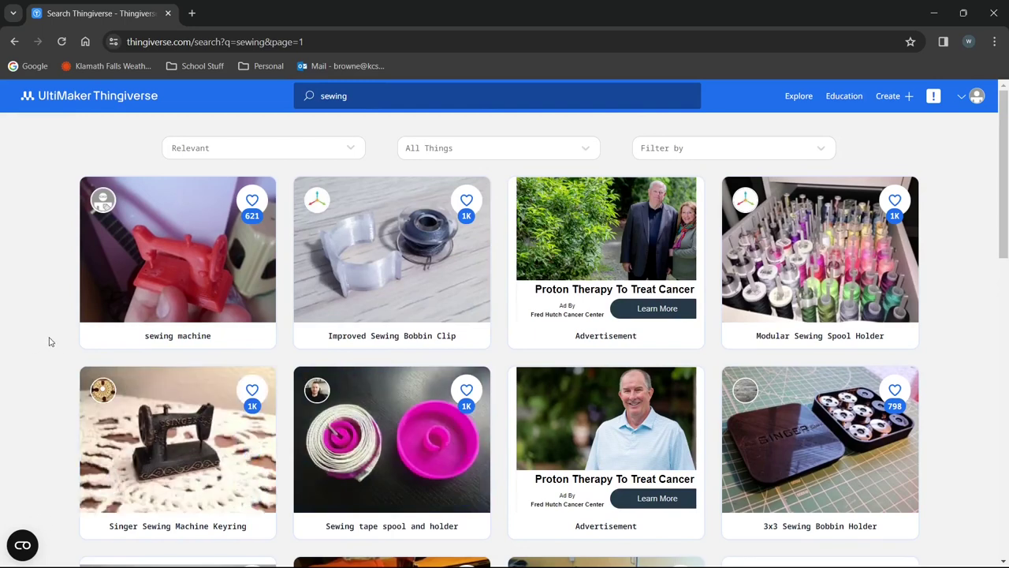
pyautogui.scroll(-3, 49, 342)
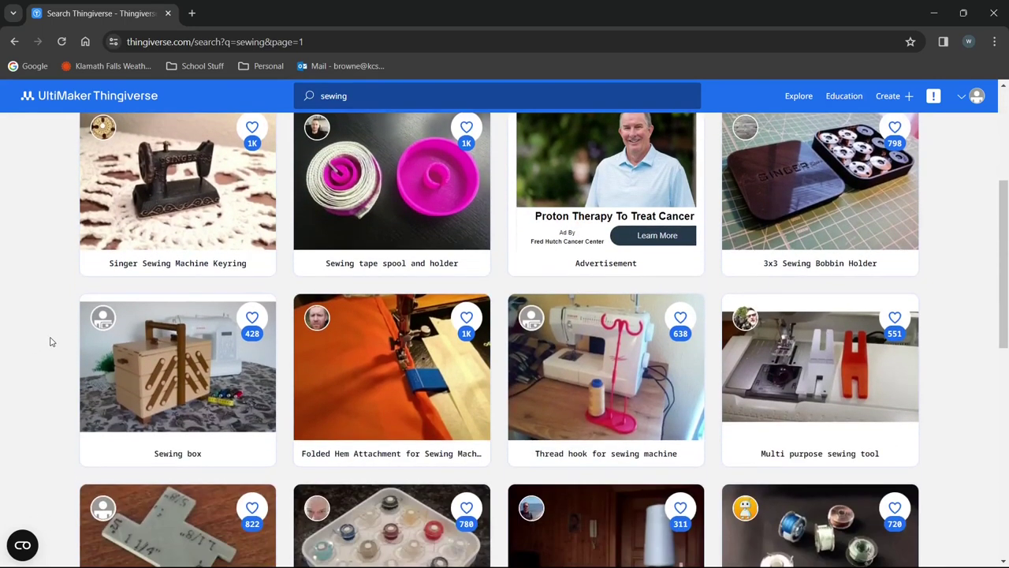
pyautogui.scroll(-1, 50, 341)
pyautogui.scroll(-1, 49, 341)
pyautogui.scroll(-3, 50, 341)
pyautogui.scroll(-2, 50, 341)
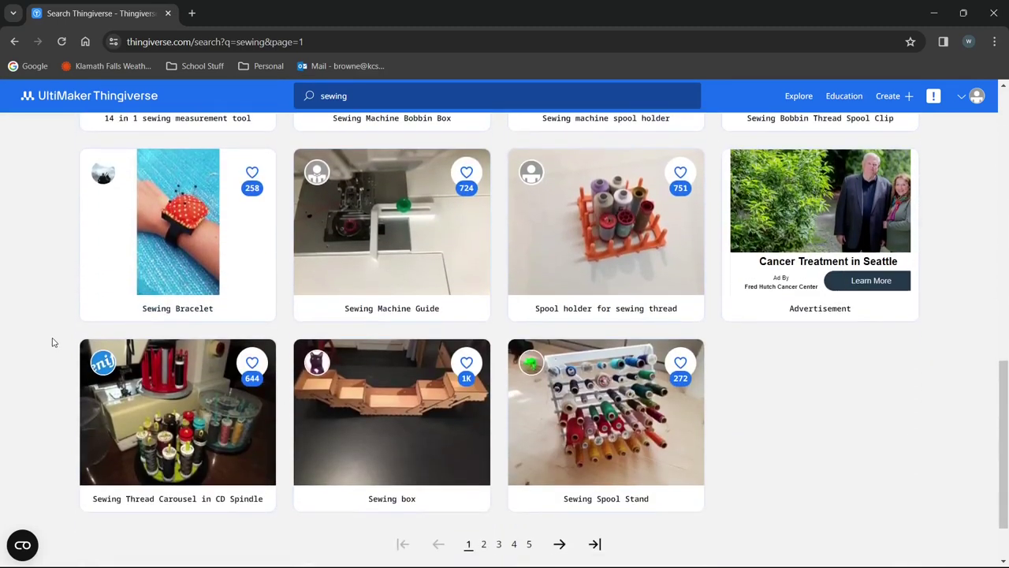
pyautogui.scroll(-1, 49, 343)
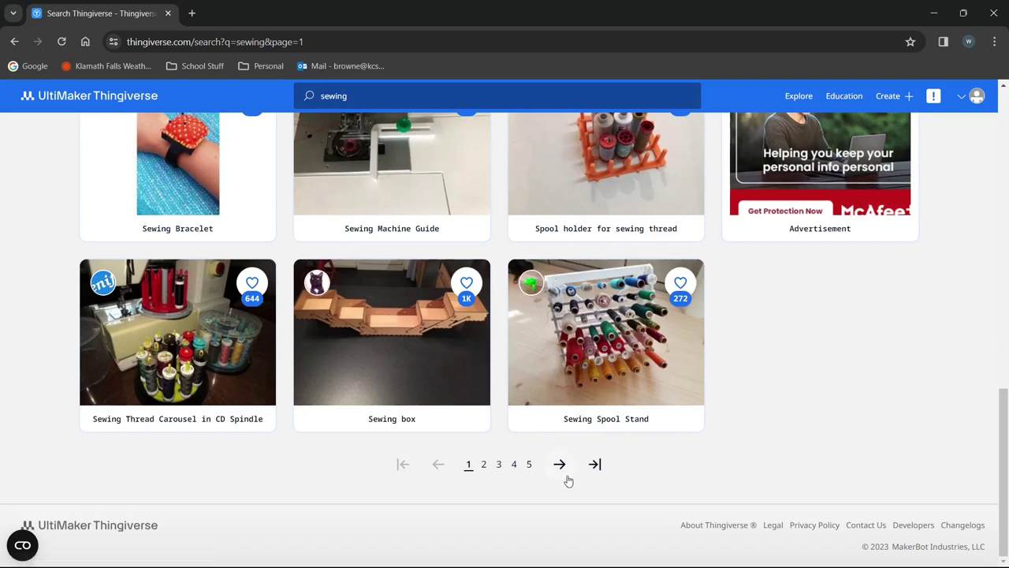
# Page through the 'sewing' results to page 6, which lists Button sewing aid.
pyautogui.click(596, 465)
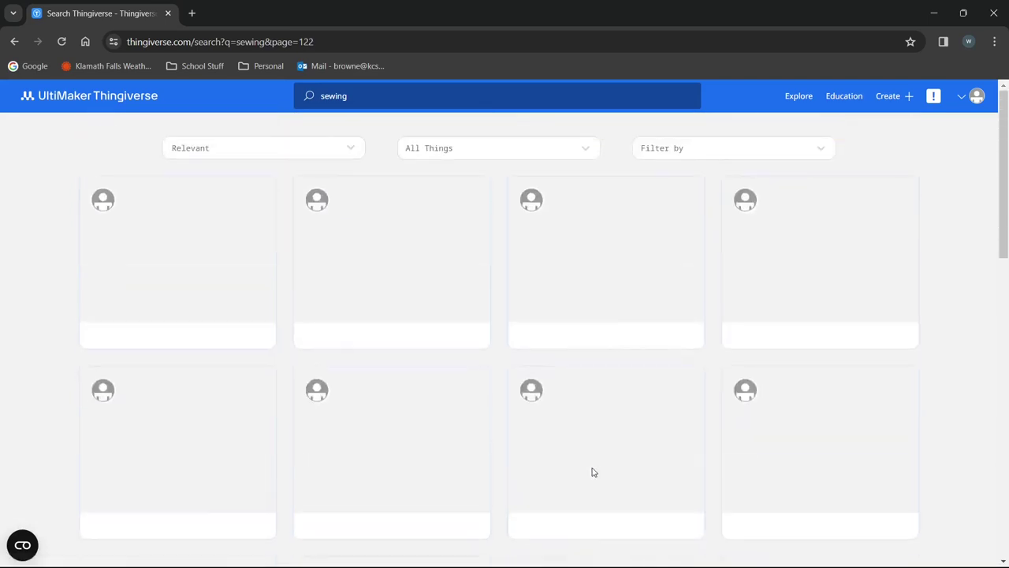
pyautogui.scroll(-3, 647, 406)
pyautogui.scroll(-3, 674, 403)
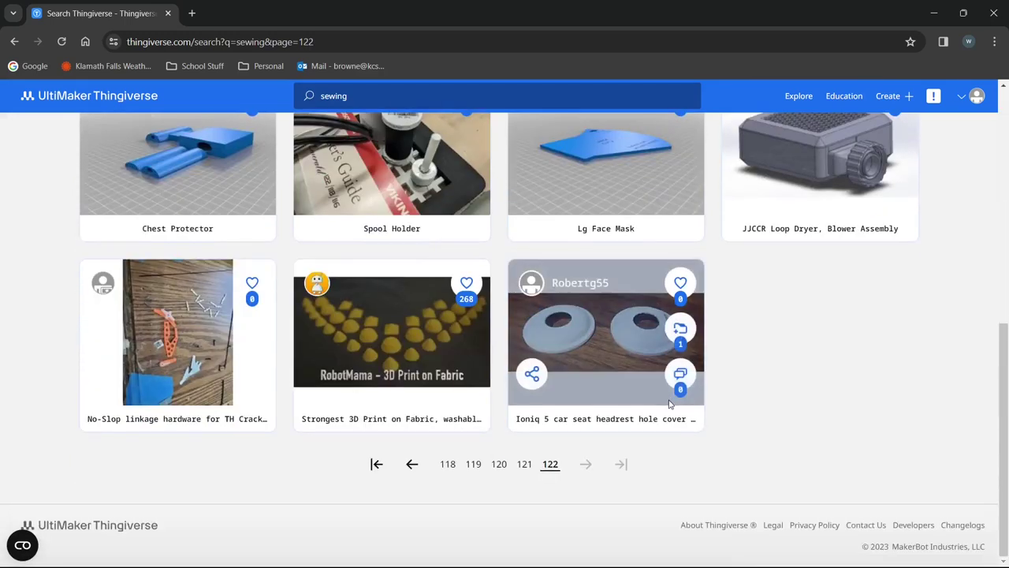
pyautogui.click(377, 466)
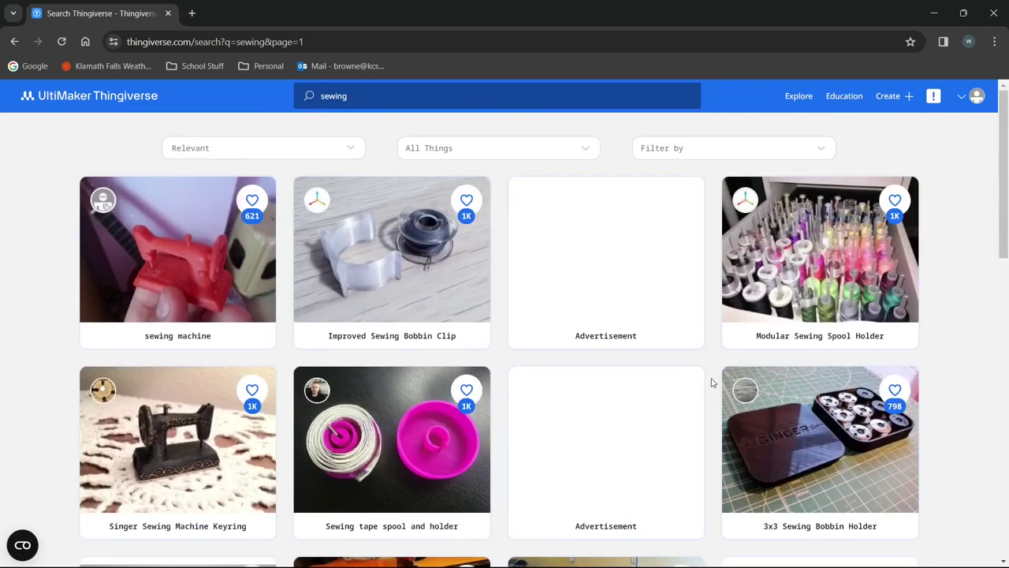
pyautogui.scroll(-10, 892, 343)
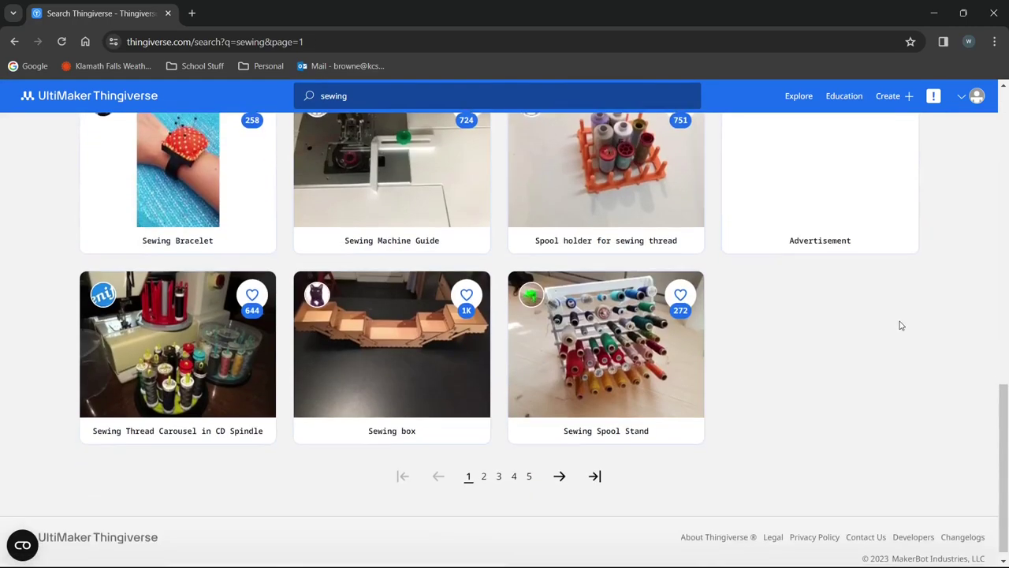
pyautogui.click(560, 465)
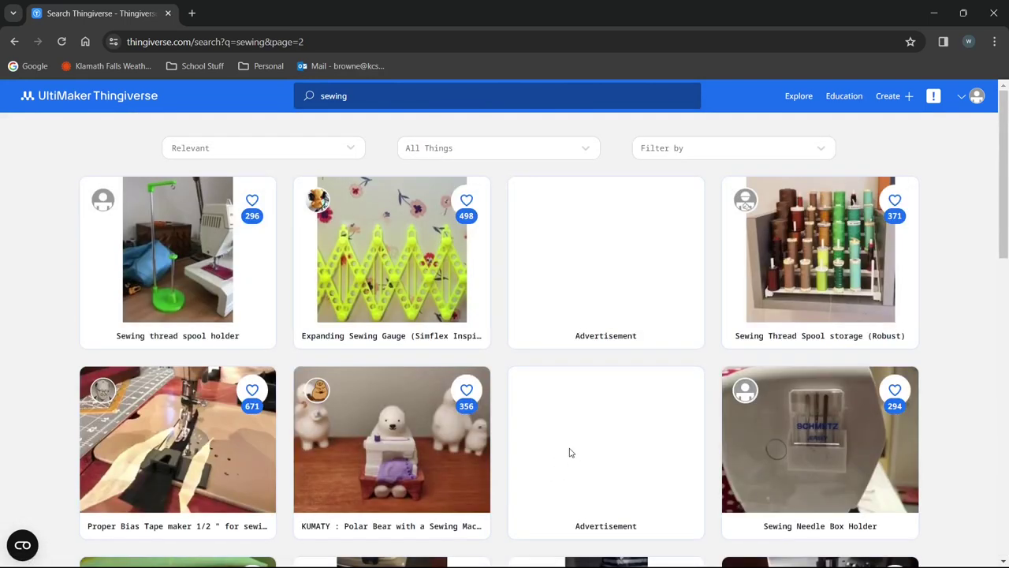
pyautogui.scroll(-3, 599, 426)
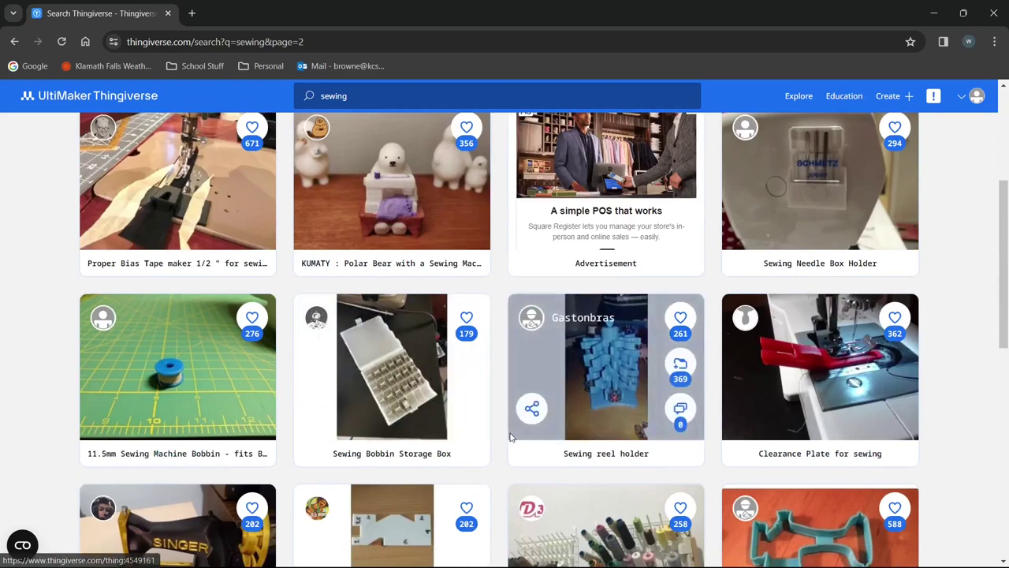
pyautogui.scroll(-3, 511, 439)
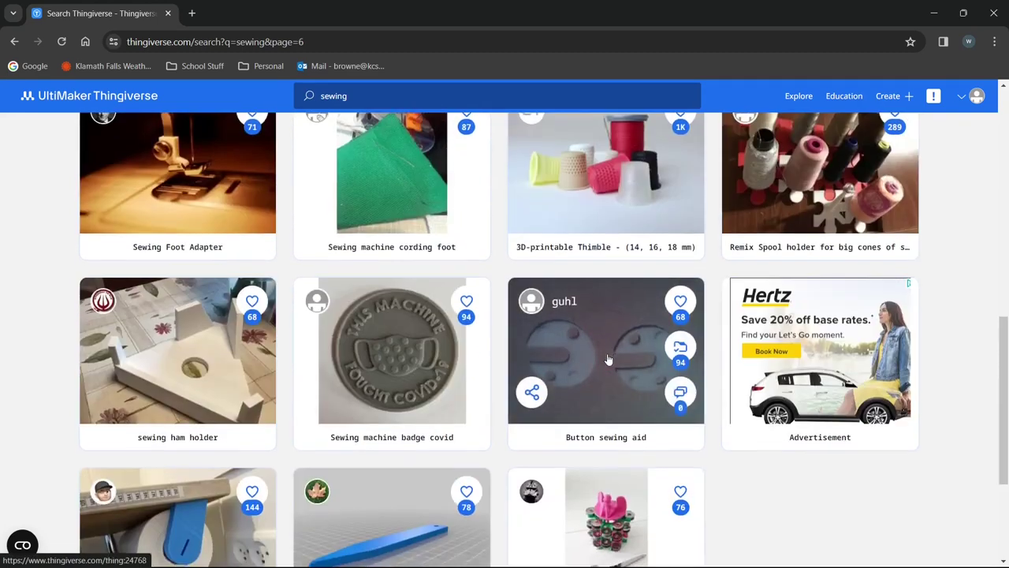
pyautogui.scroll(-1, 615, 319)
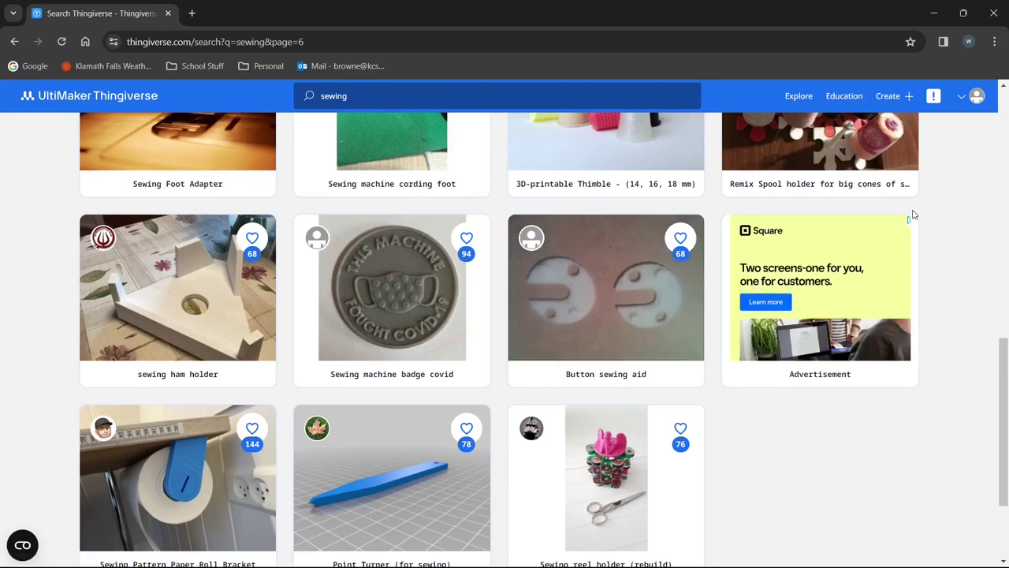
pyautogui.moveTo(632, 293)
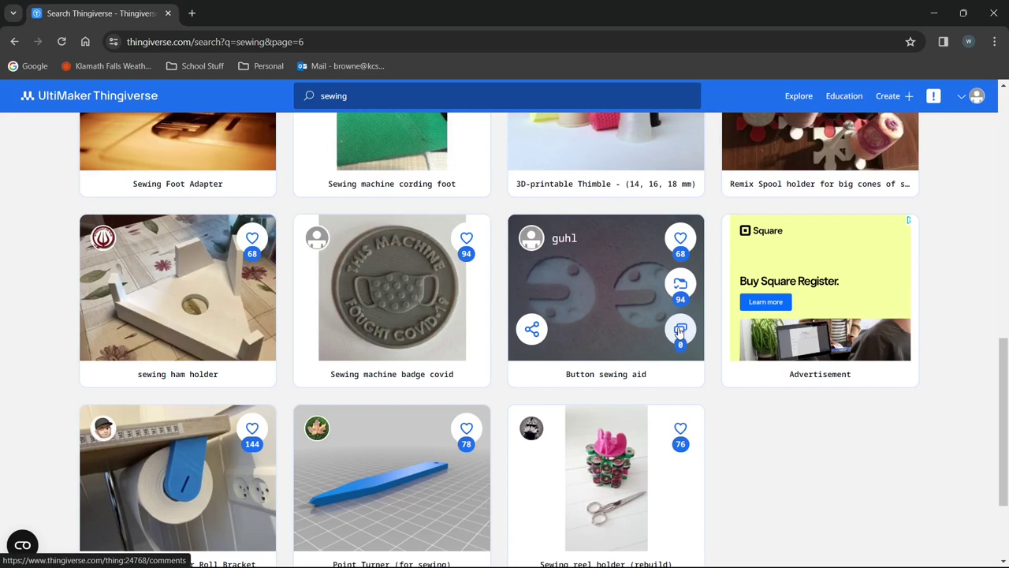
# Open the Button sewing aid page, review its Thing details, and download all its files.
pyautogui.click(603, 347)
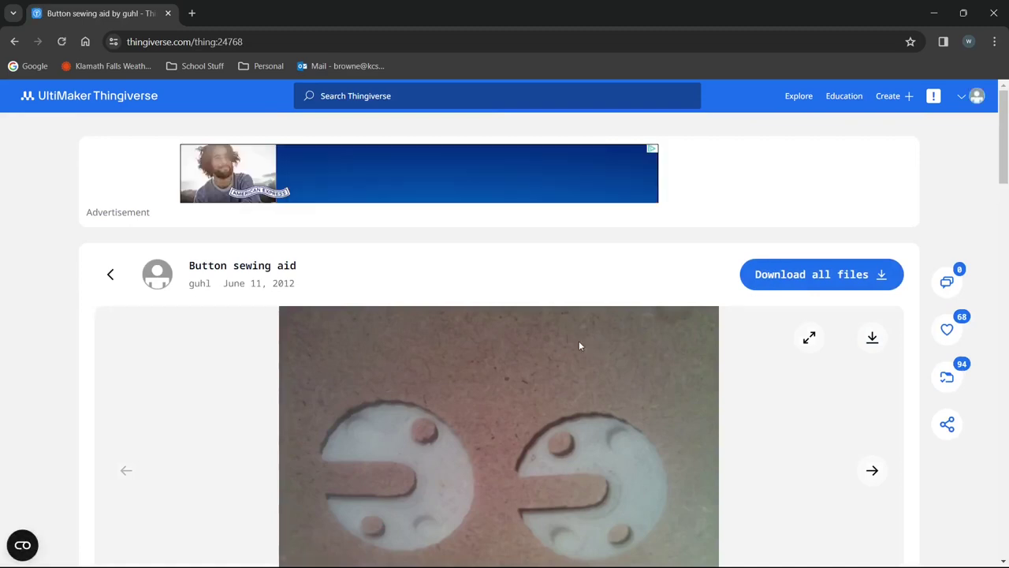
pyautogui.scroll(-3, 541, 362)
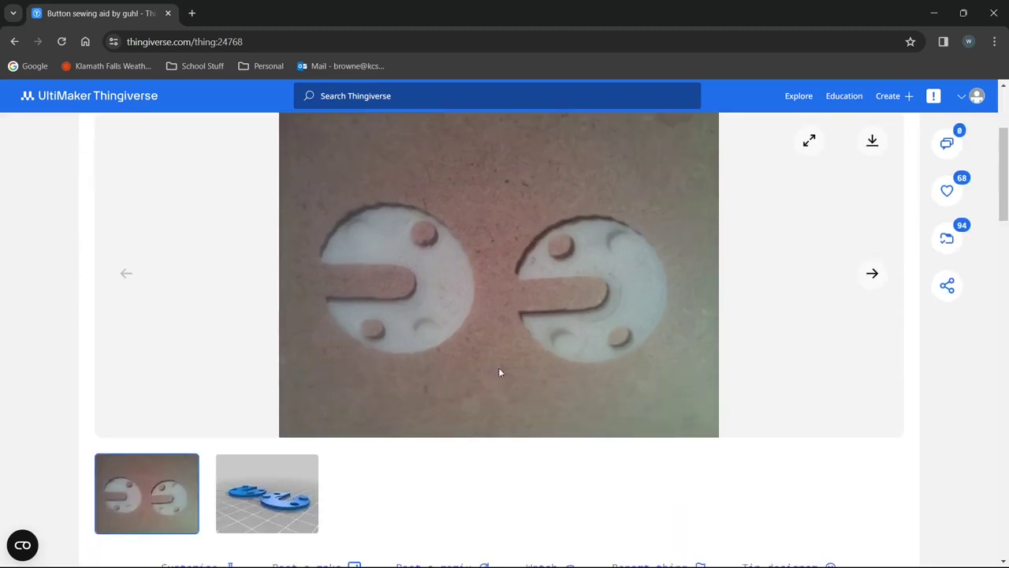
pyautogui.scroll(-7, 600, 344)
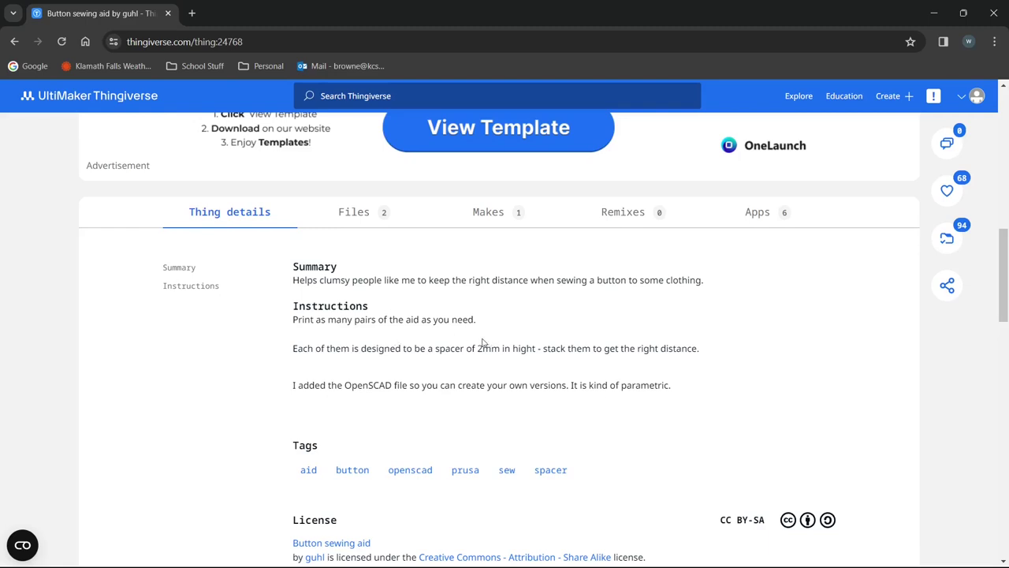
pyautogui.scroll(-2, 473, 341)
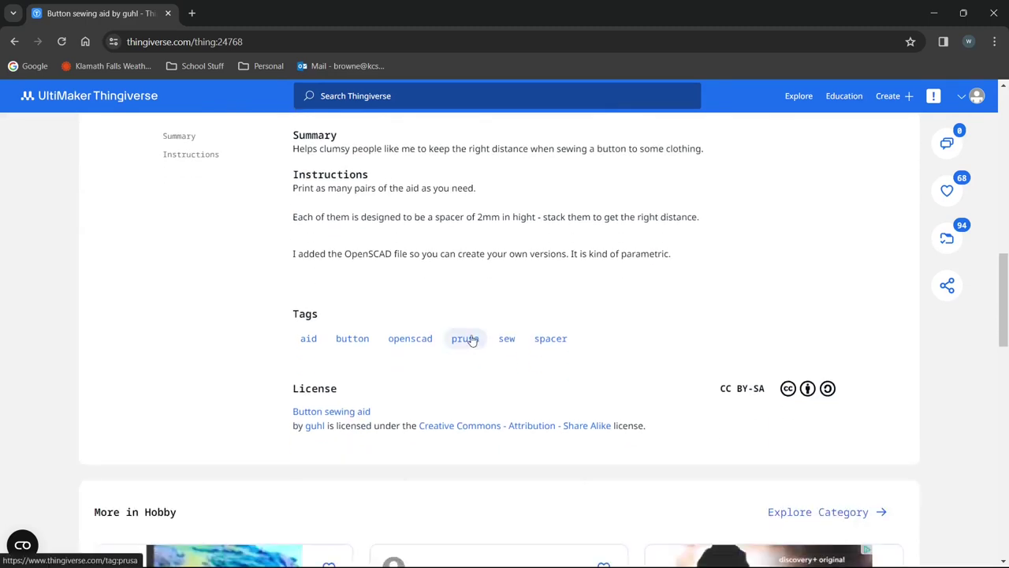
pyautogui.scroll(-3, 536, 303)
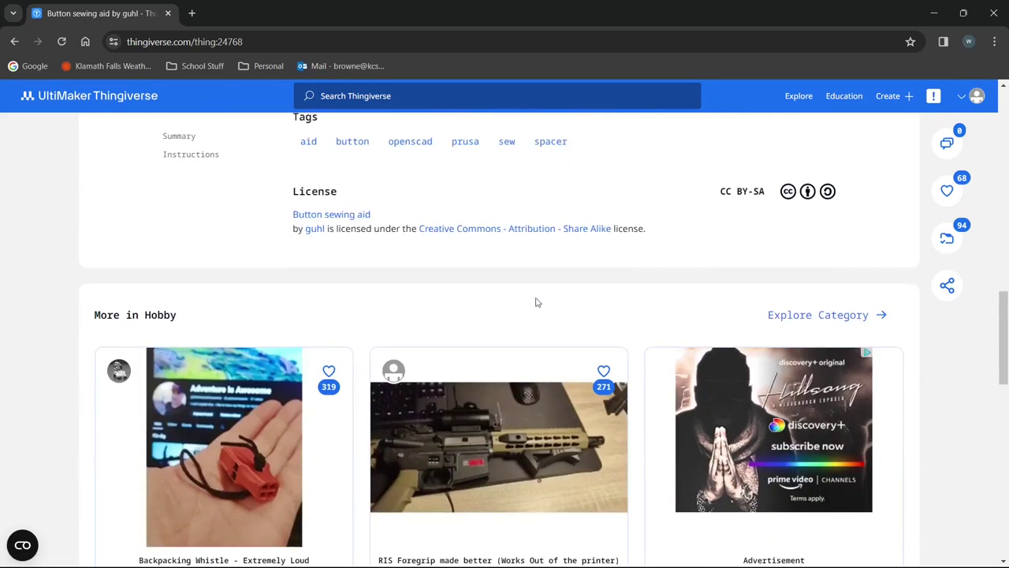
pyautogui.scroll(3, 560, 287)
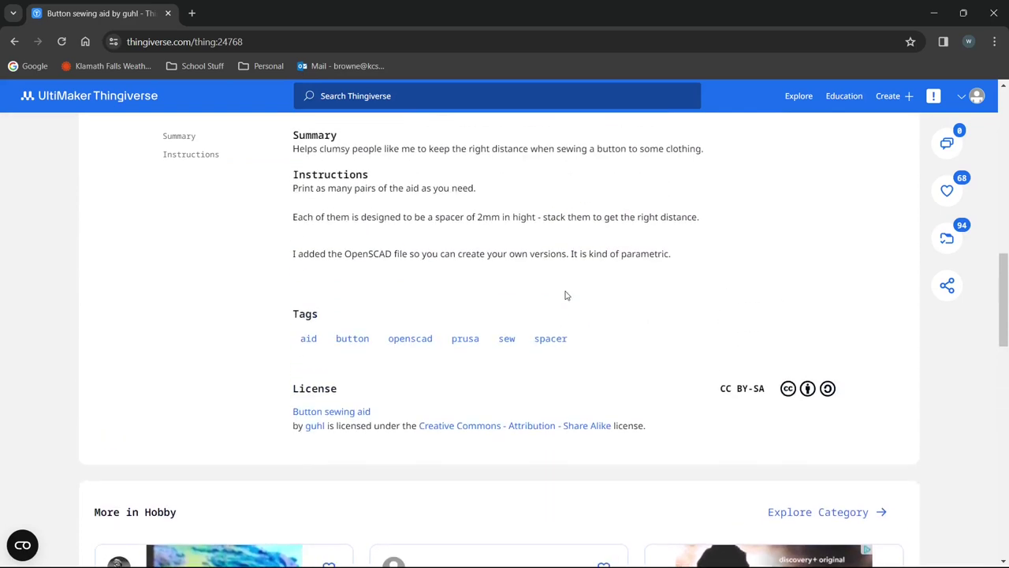
pyautogui.scroll(1, 565, 295)
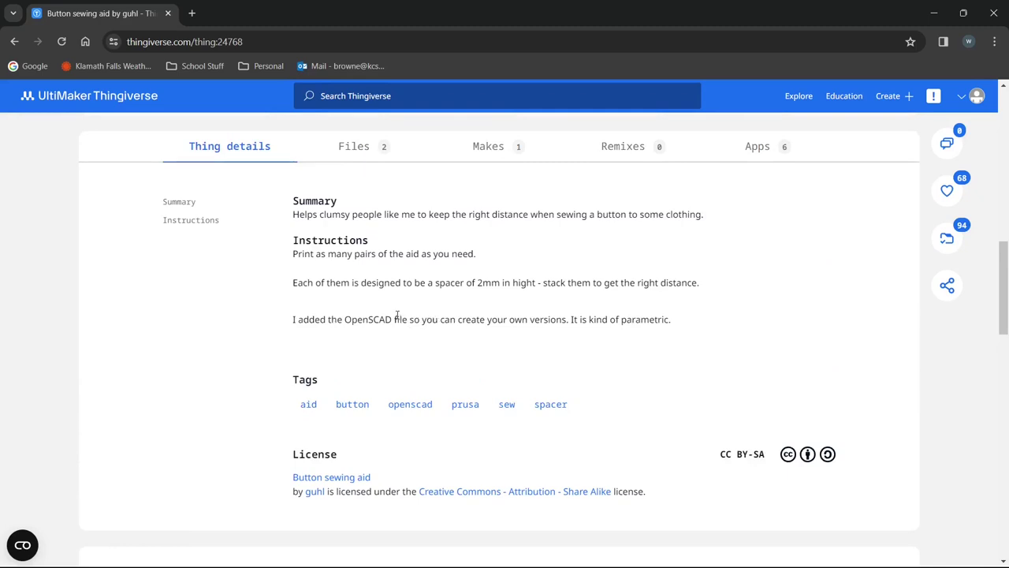
pyautogui.scroll(5, 416, 309)
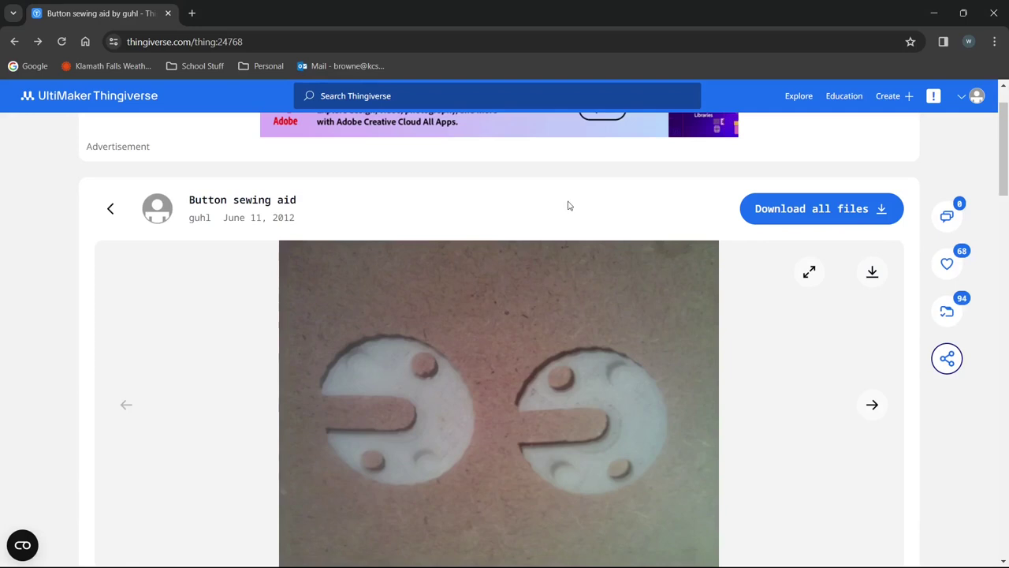
pyautogui.scroll(-1, 572, 199)
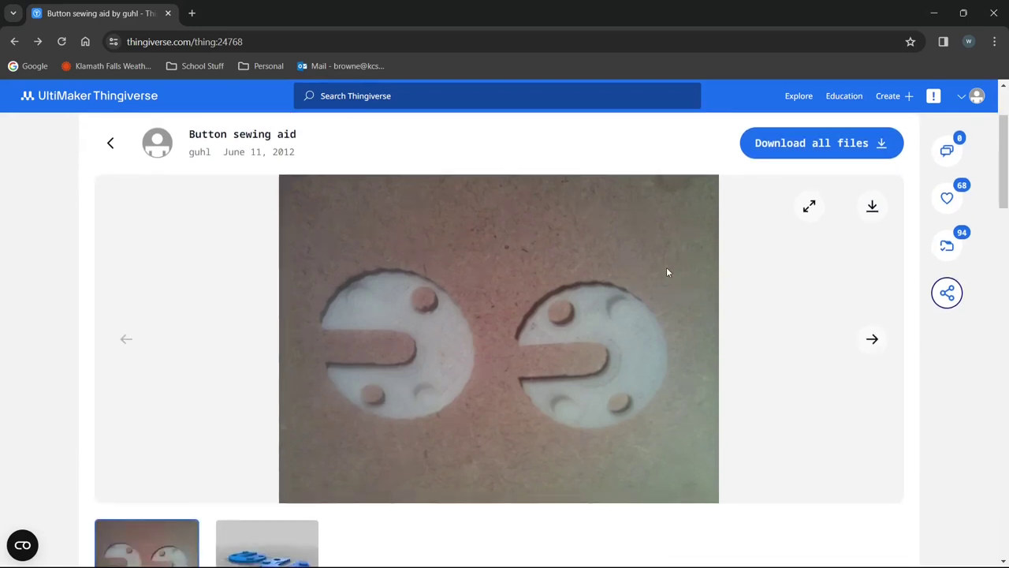
pyautogui.click(865, 146)
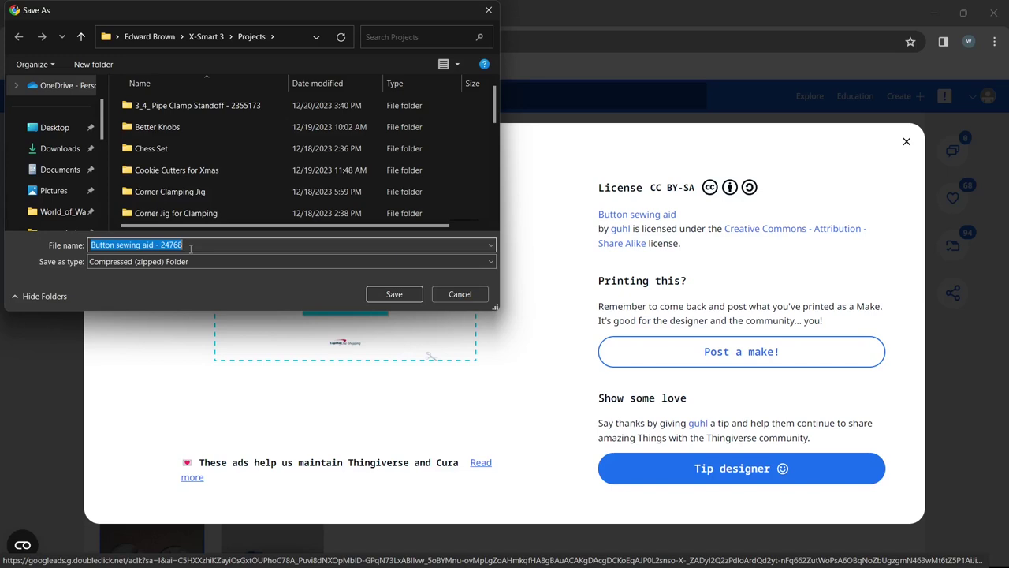
# Save 'Button sewing aid - 24768.zip' to Projects and close the download modal.
pyautogui.click(394, 296)
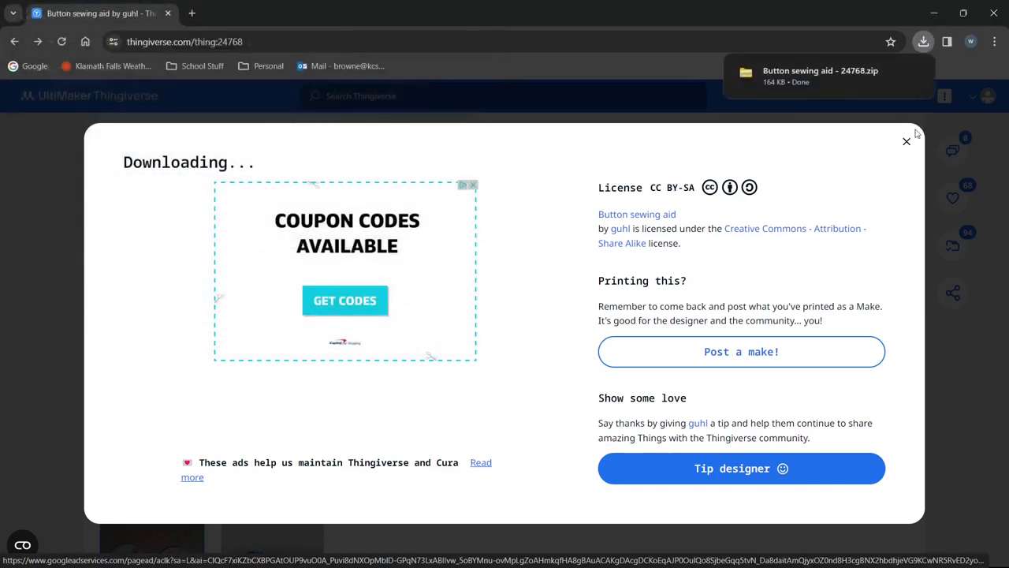
pyautogui.click(907, 141)
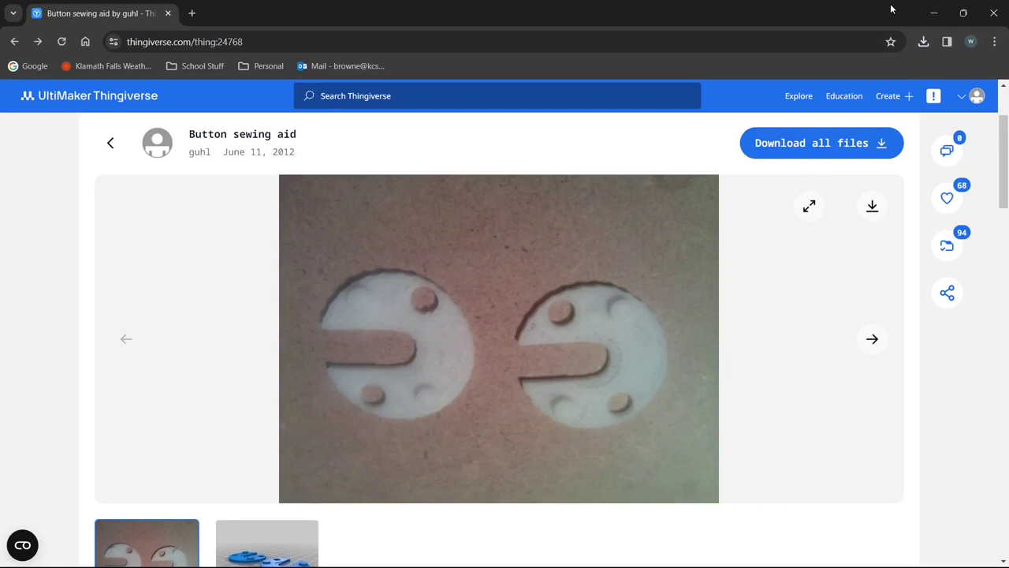
# Close Chrome and open the Projects folder maximized, scrolled down to the Button sewing aid zip.
pyautogui.click(994, 13)
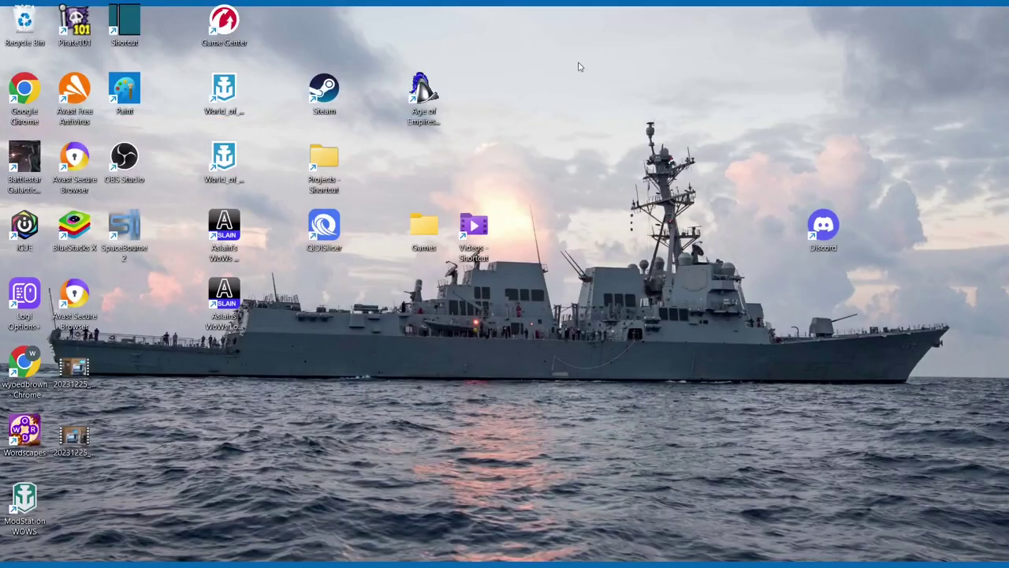
pyautogui.doubleClick(322, 163)
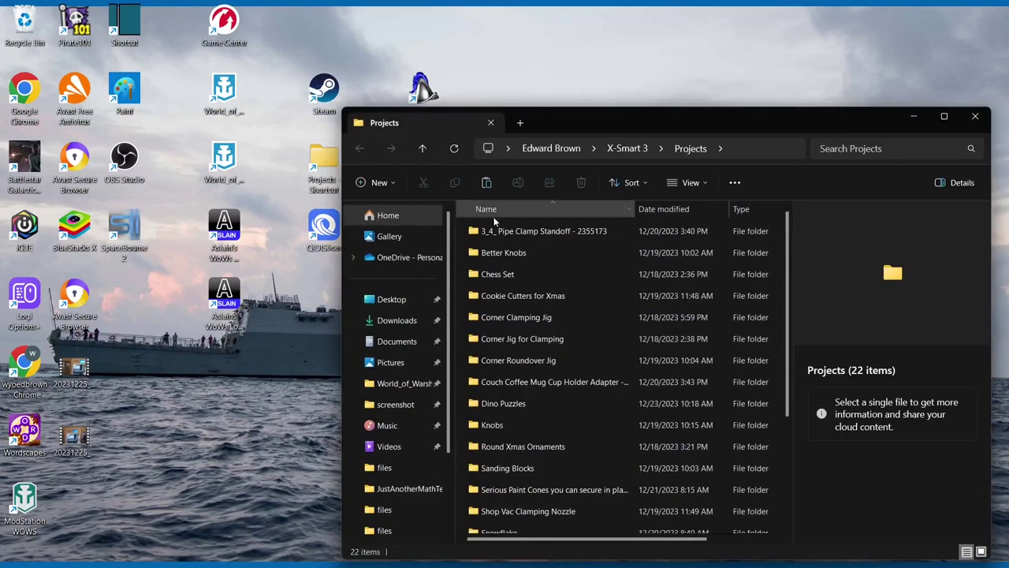
pyautogui.click(944, 116)
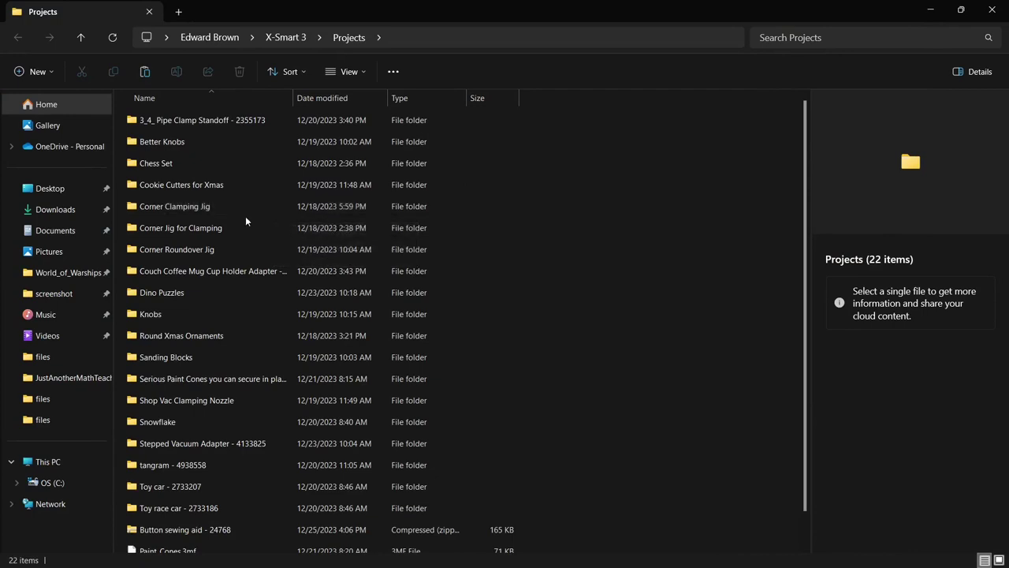
pyautogui.scroll(-1, 246, 216)
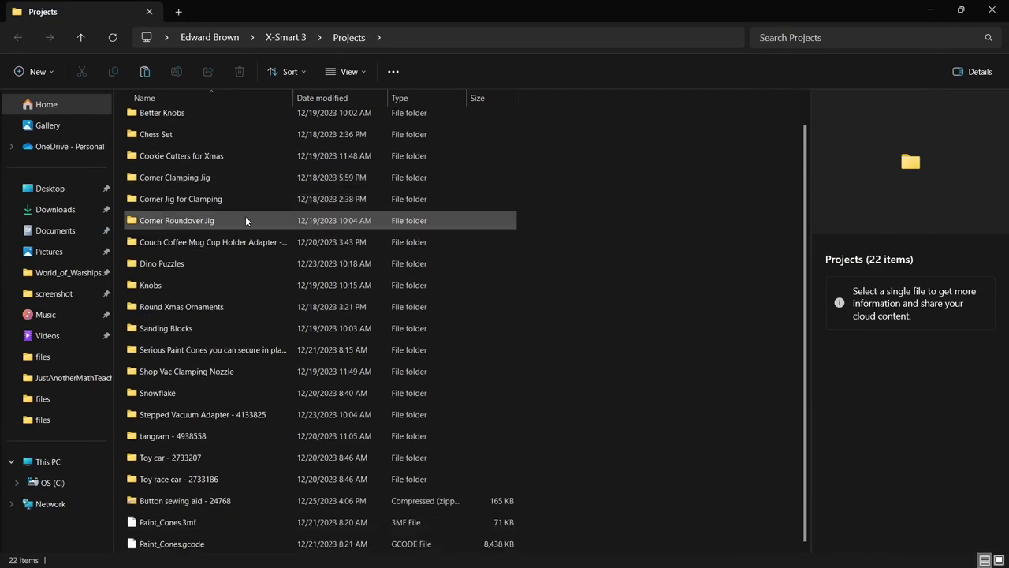
# Extract the Button sewing aid - 24768 zip into a same-named folder.
pyautogui.rightClick(140, 501)
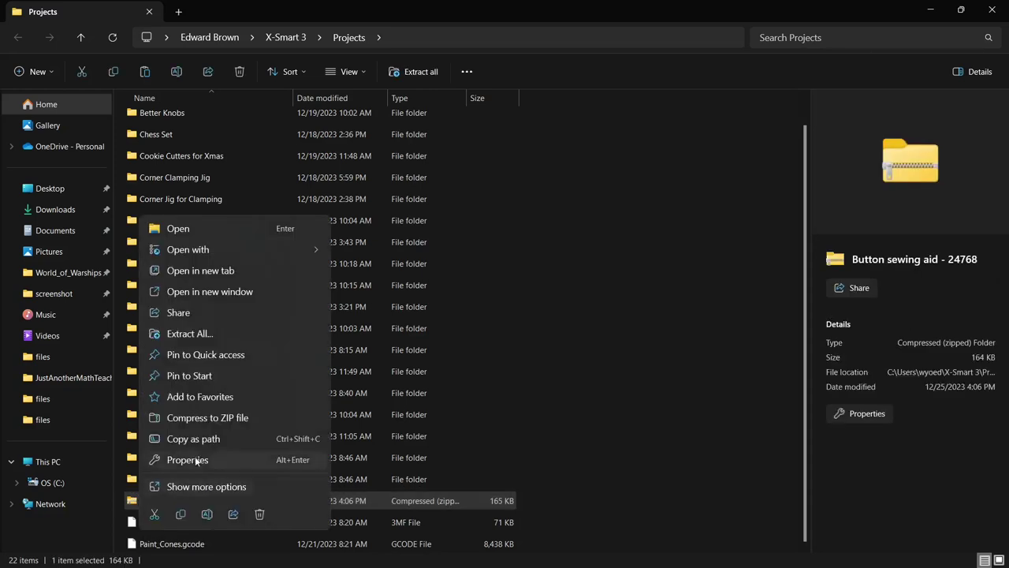
pyautogui.click(193, 335)
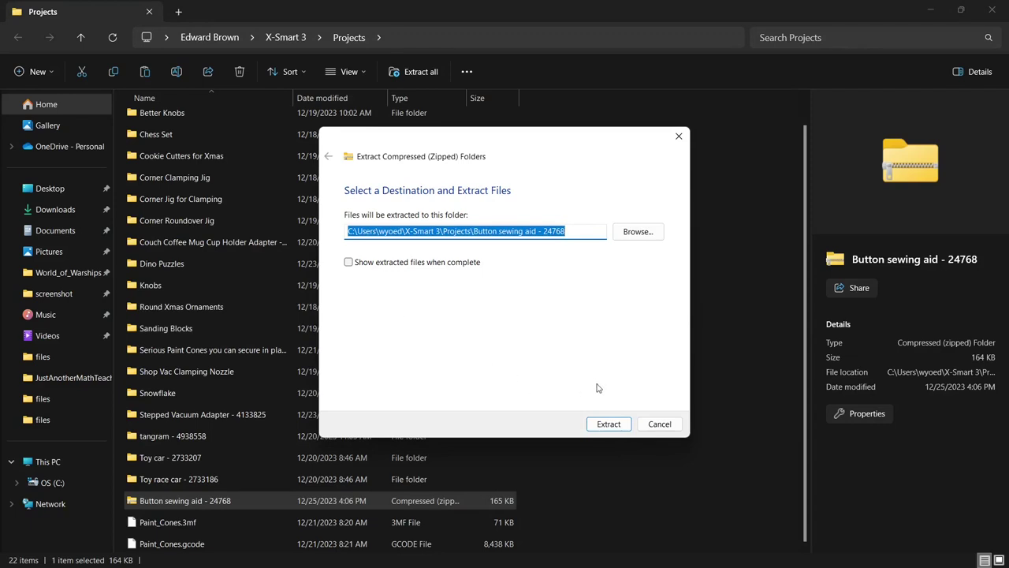
pyautogui.click(612, 428)
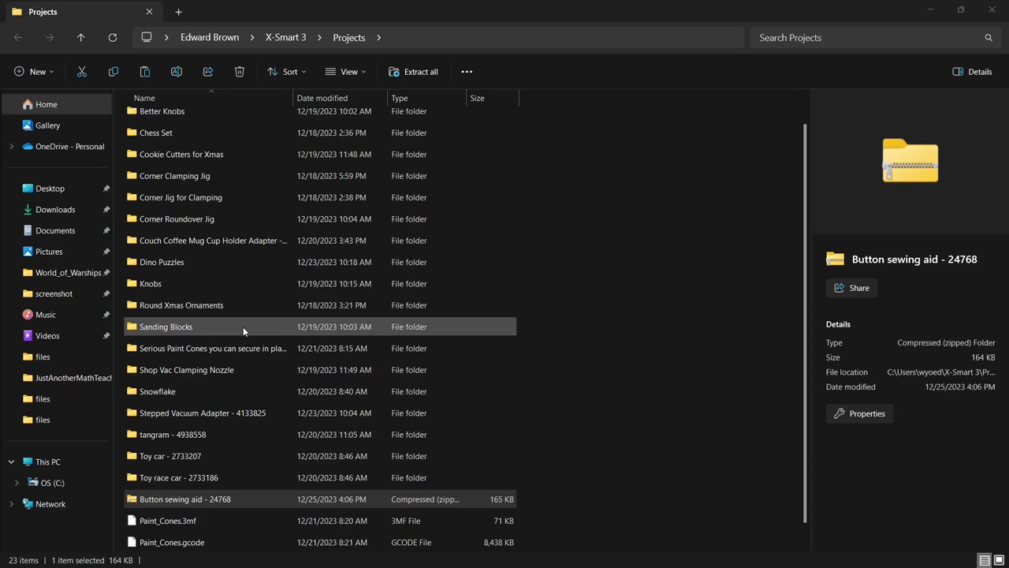
# Delete the original Button sewing aid - 24768 zip.
pyautogui.scroll(1, 243, 326)
pyautogui.scroll(-1, 190, 473)
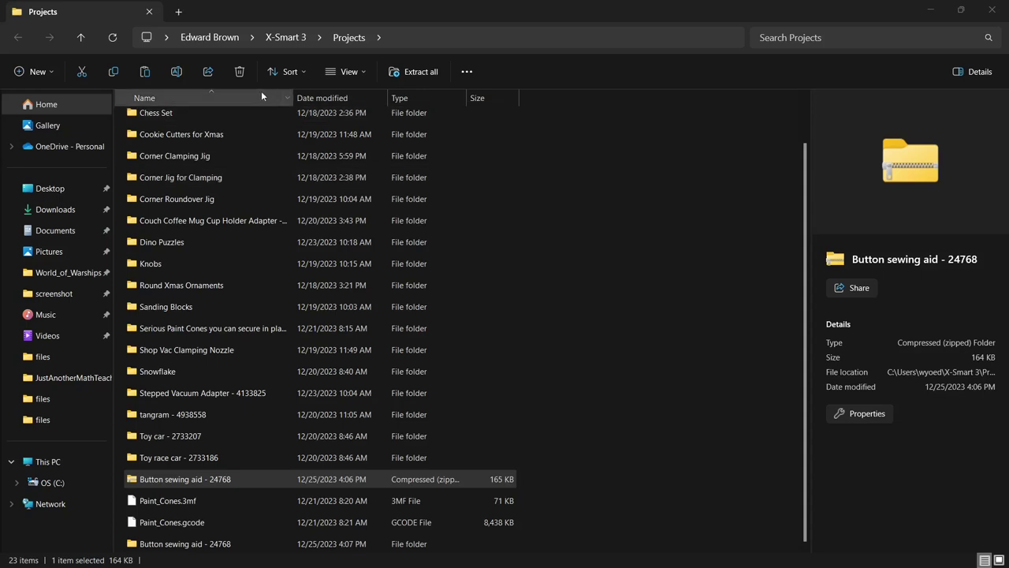
pyautogui.click(240, 71)
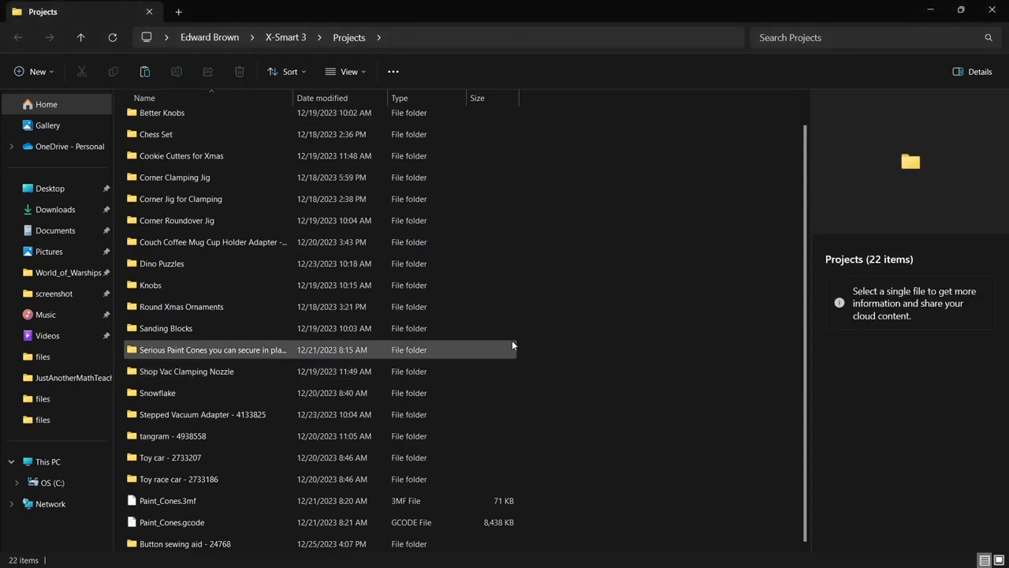
# Check that Button sewing aid - 24768 > files contains button_sewing_aid.stl.
pyautogui.doubleClick(184, 544)
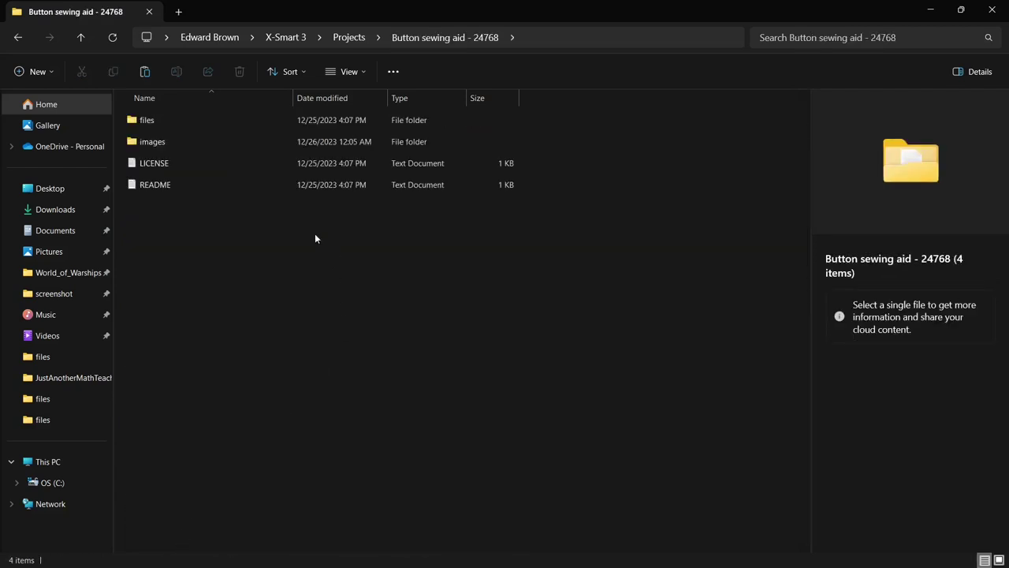
pyautogui.doubleClick(144, 119)
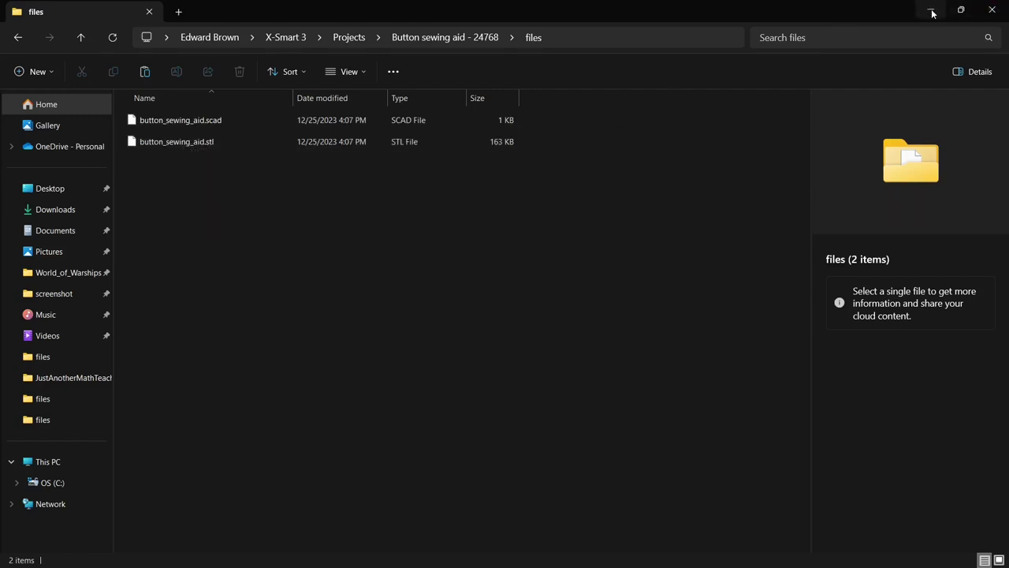
pyautogui.click(80, 38)
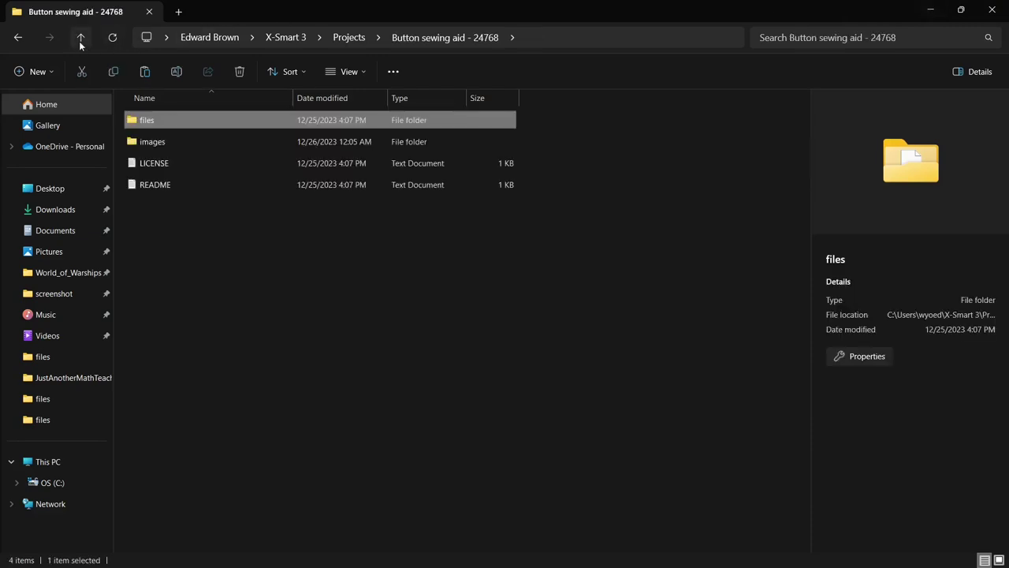
# Return to the X-Smart 3 folder and minimize File Explorer.
pyautogui.click(80, 40)
pyautogui.click(80, 39)
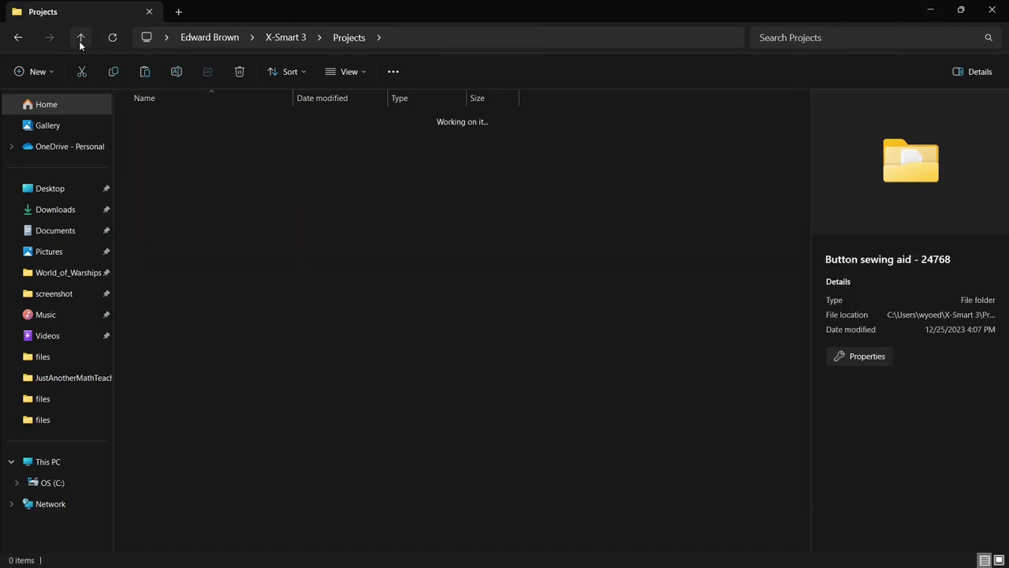
pyautogui.click(240, 397)
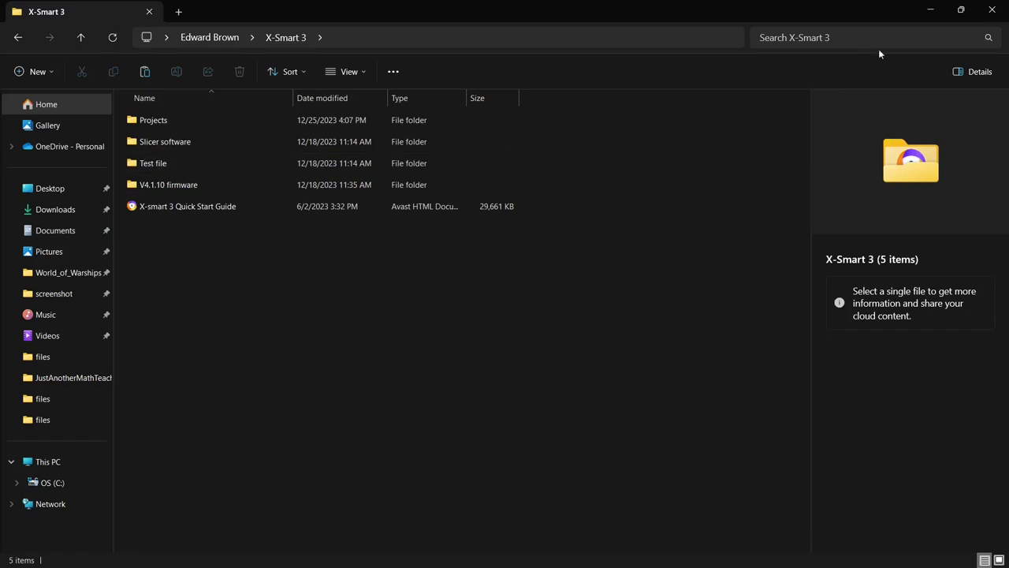
pyautogui.click(931, 10)
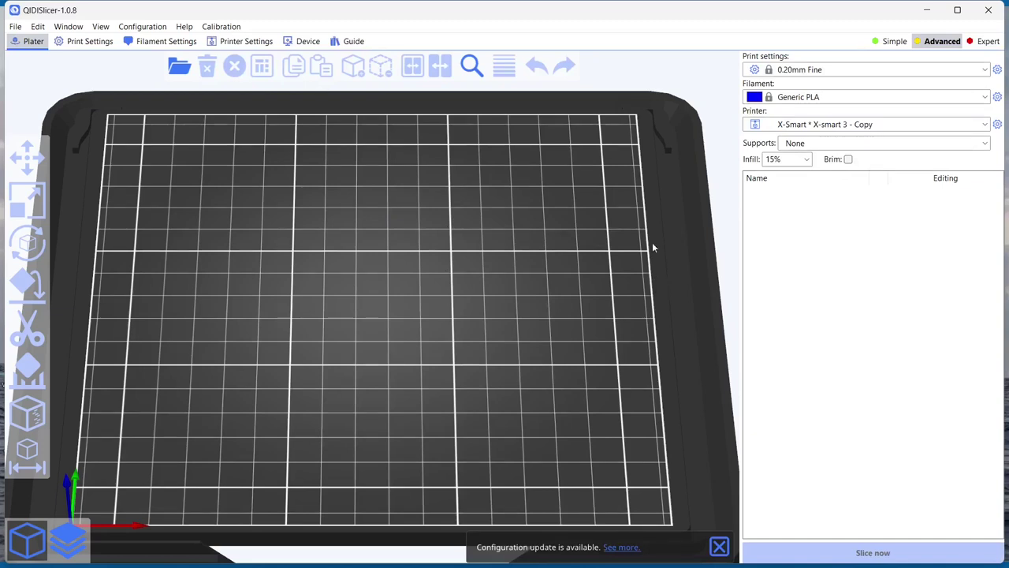
# Import button_sewing_aid.stl from Projects > Button sewing aid - 24768 > files.
pyautogui.click(16, 28)
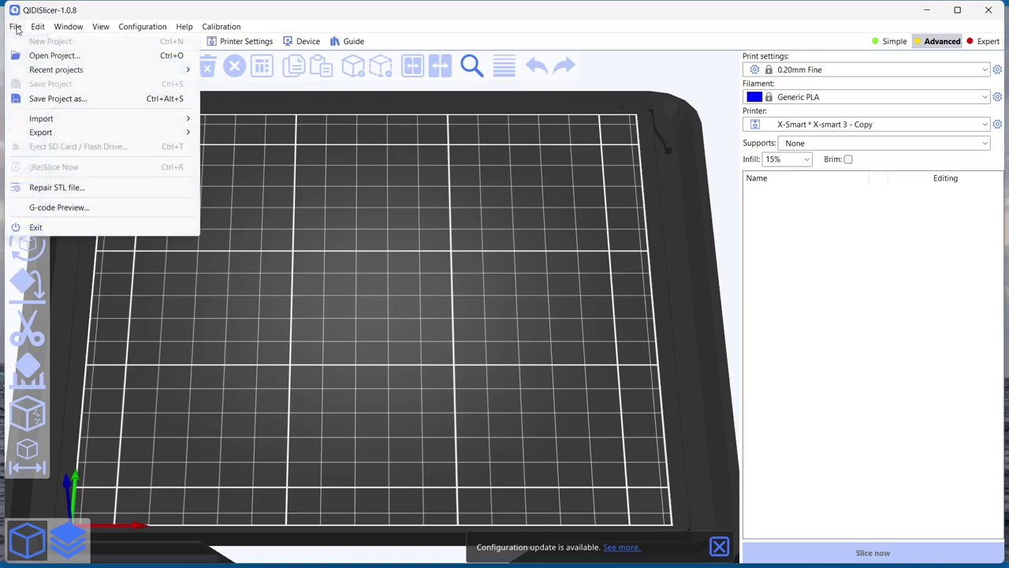
pyautogui.moveTo(63, 122)
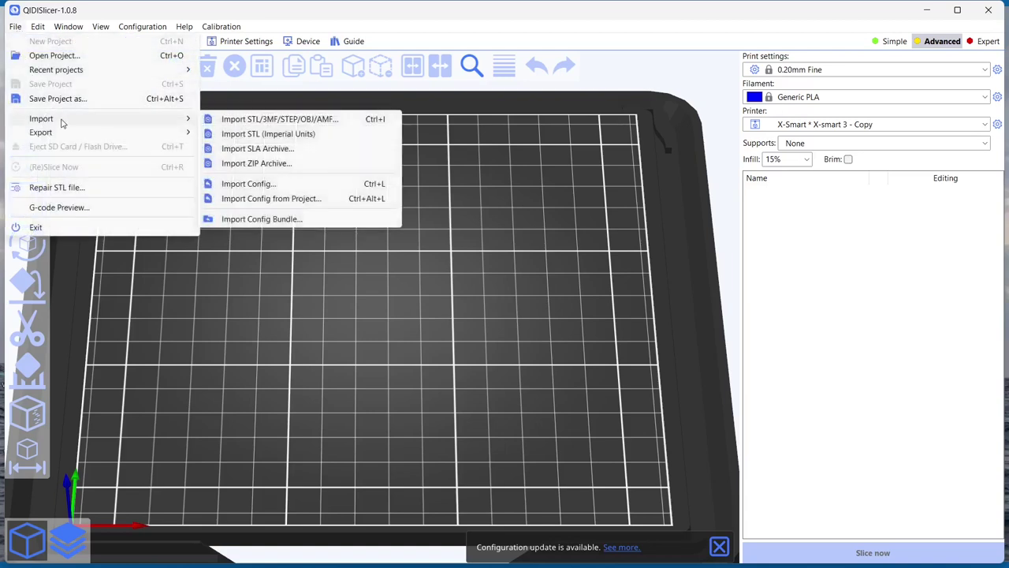
pyautogui.click(275, 120)
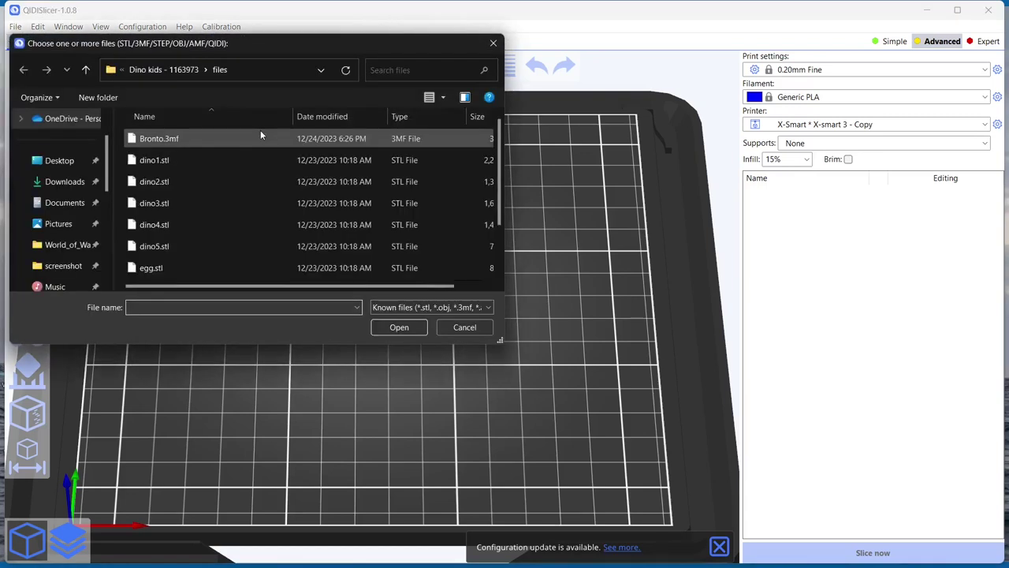
pyautogui.click(88, 74)
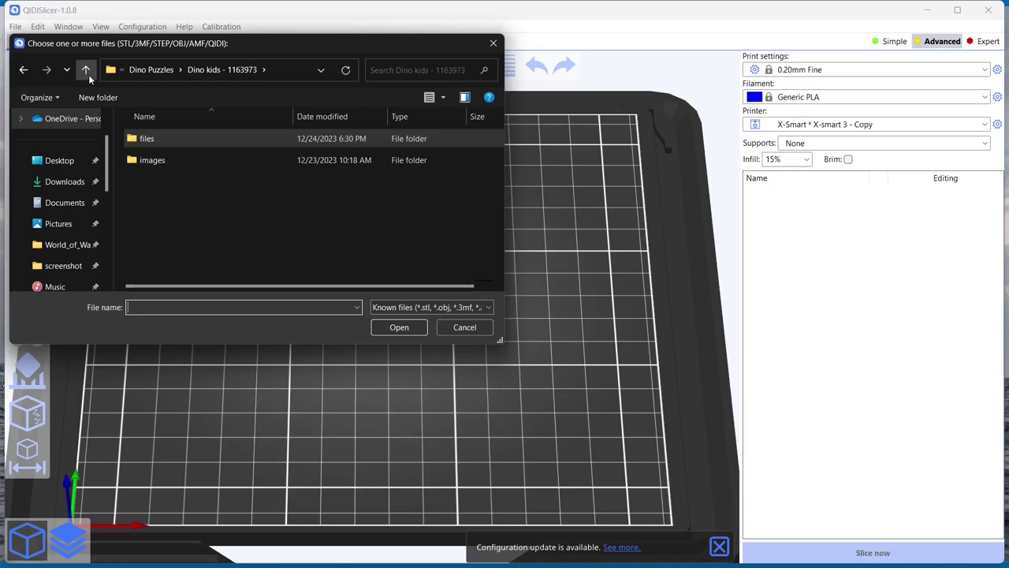
pyautogui.click(88, 72)
pyautogui.click(88, 73)
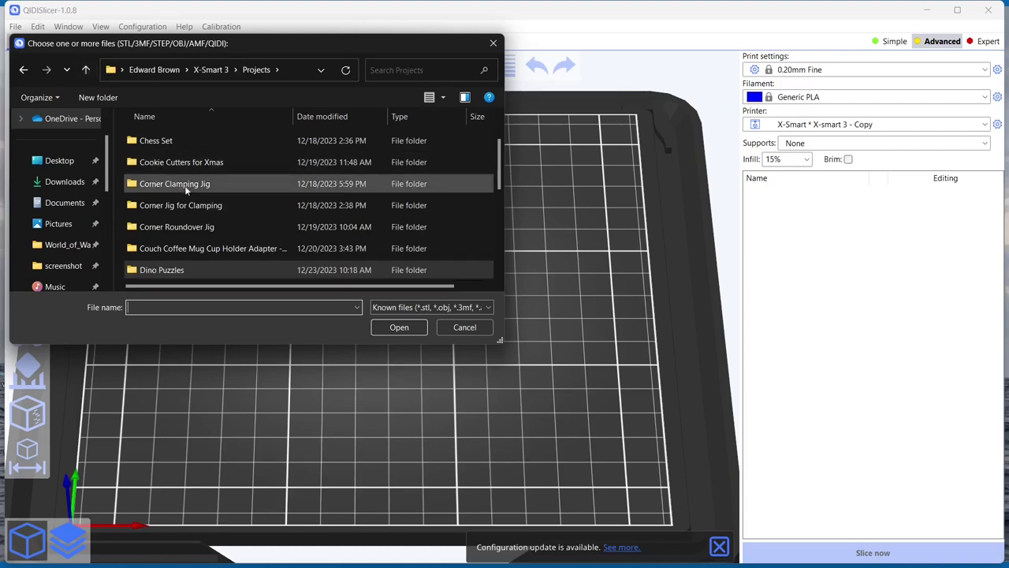
pyautogui.scroll(1, 197, 195)
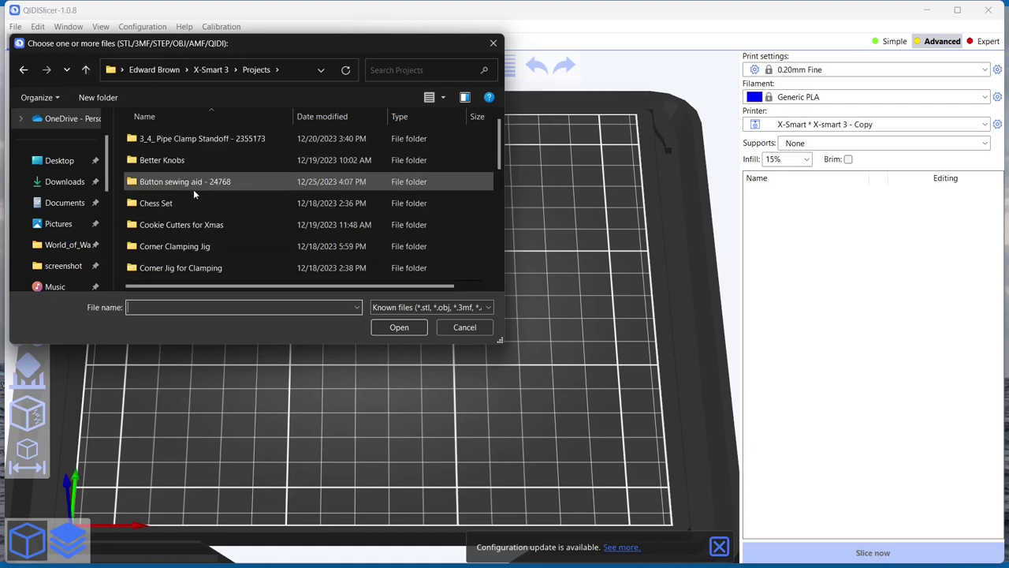
pyautogui.doubleClick(155, 183)
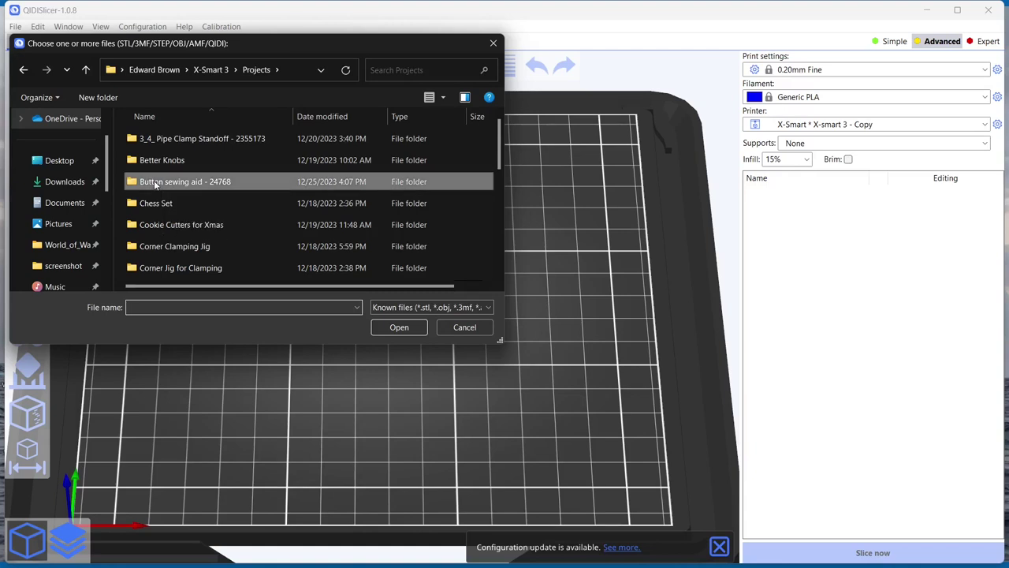
pyautogui.doubleClick(145, 141)
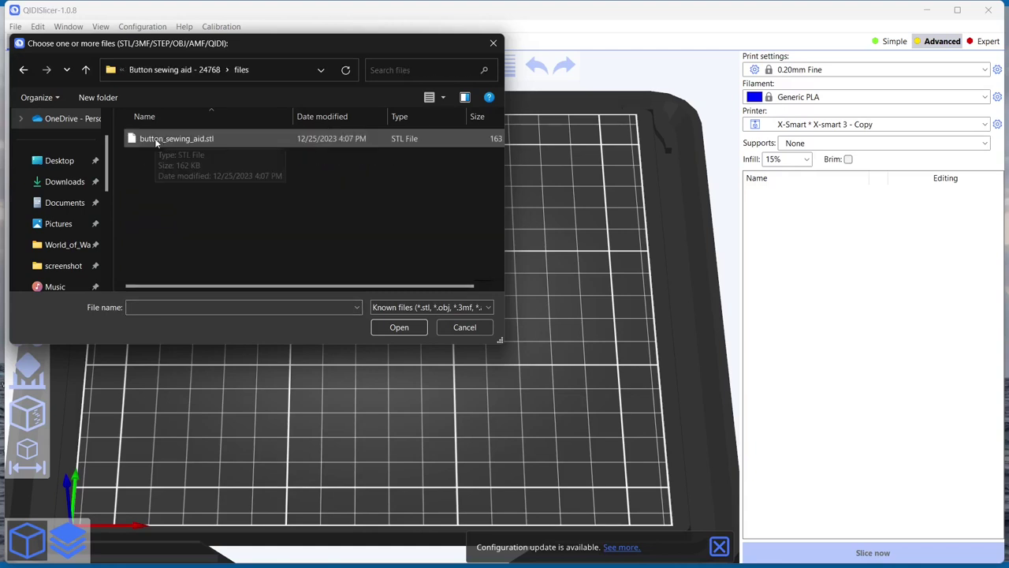
pyautogui.doubleClick(155, 141)
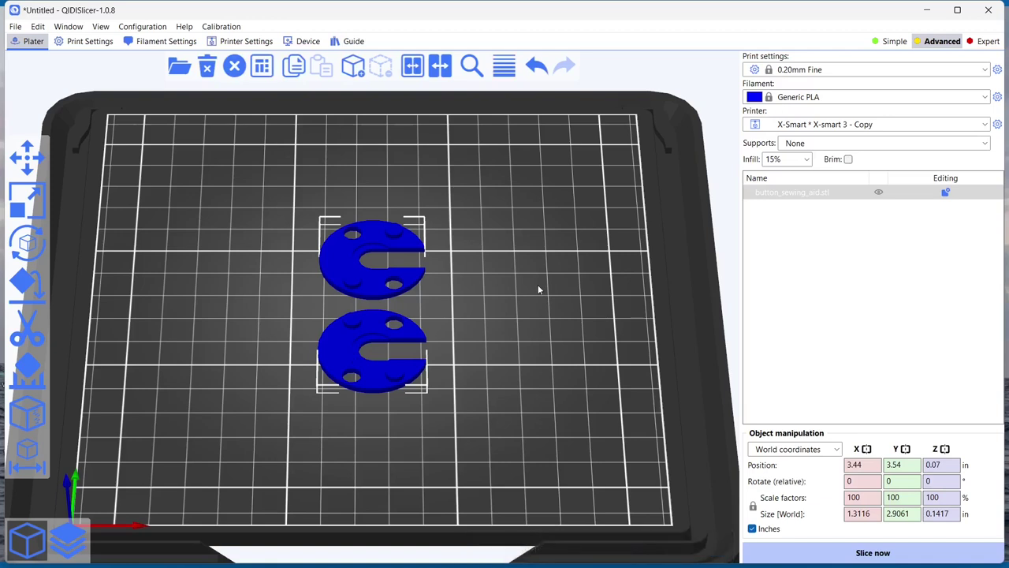
# Move both button sewing aid parts toward the bed's upper-left area, then deselect them.
pyautogui.click(717, 88)
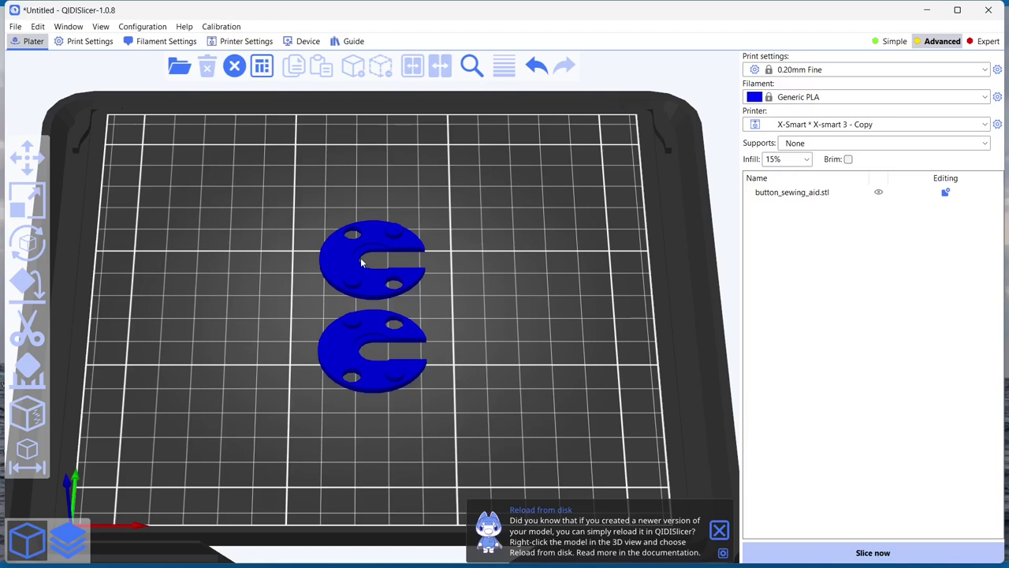
pyautogui.click(366, 279)
pyautogui.moveTo(366, 279); pyautogui.dragTo(169, 193)
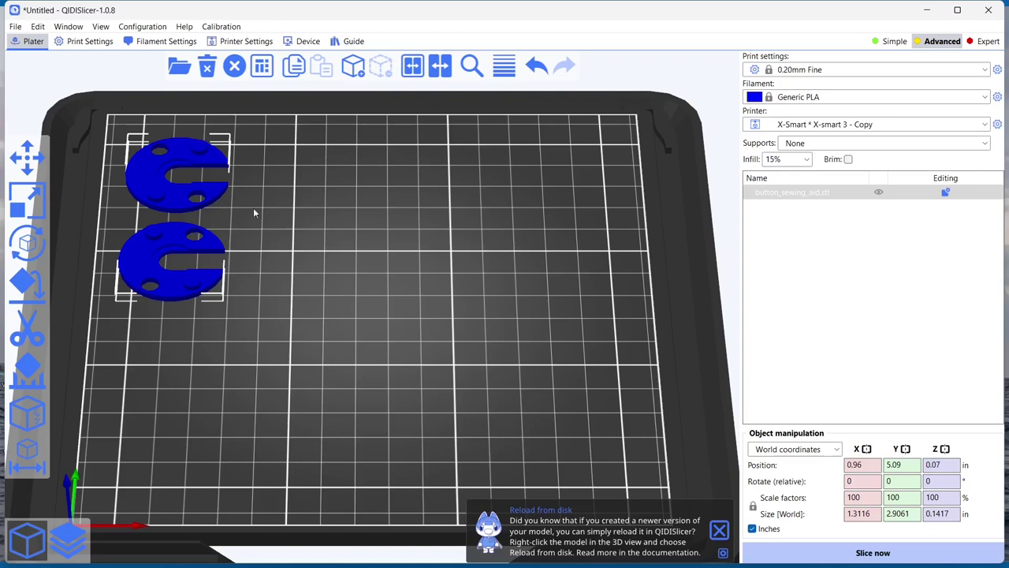
pyautogui.click(323, 228)
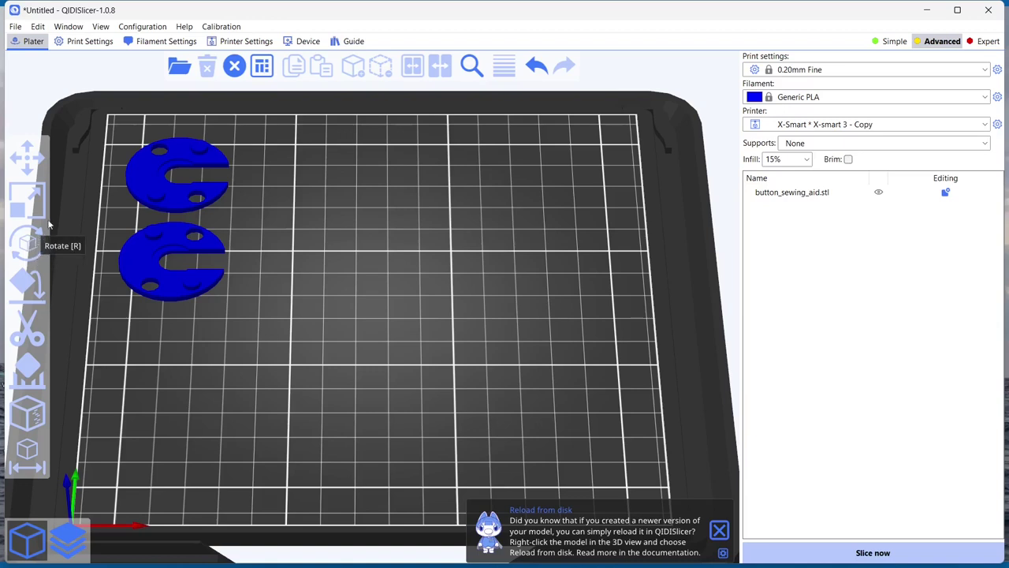
# Rotate the two parts around the Z axis, then turn them back to near 0°.
pyautogui.click(161, 207)
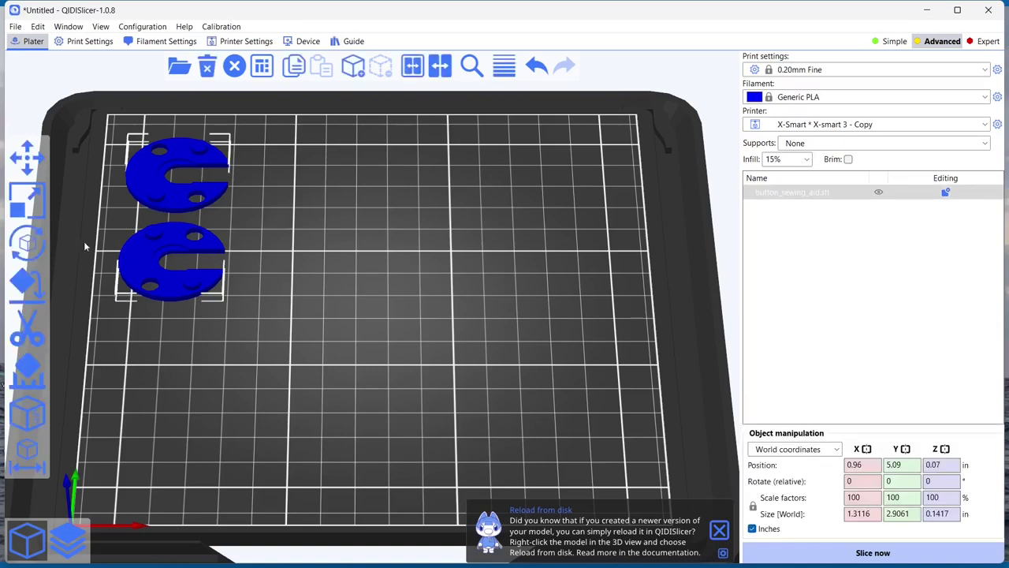
pyautogui.click(27, 243)
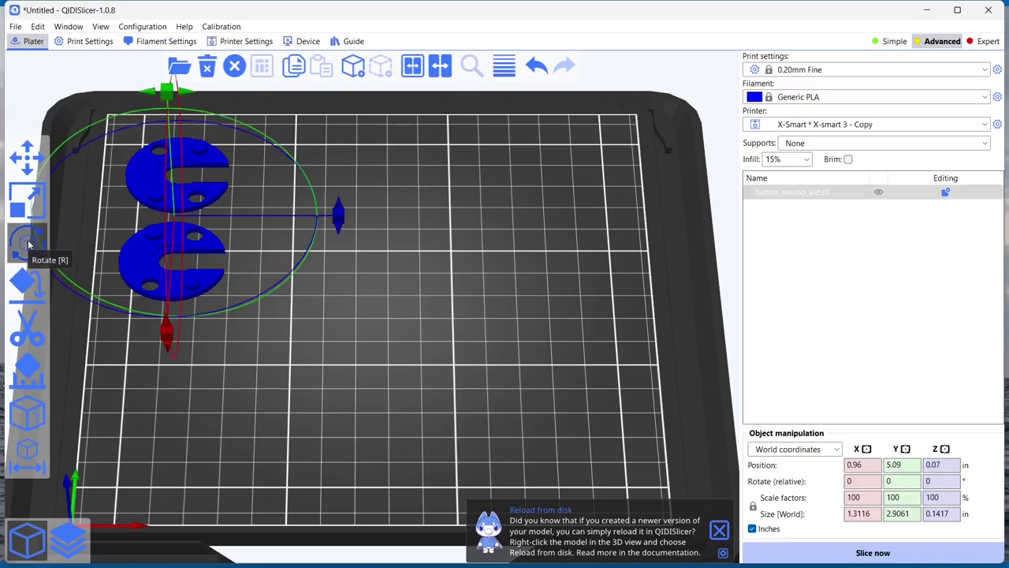
pyautogui.moveTo(336, 210); pyautogui.dragTo(263, 273)
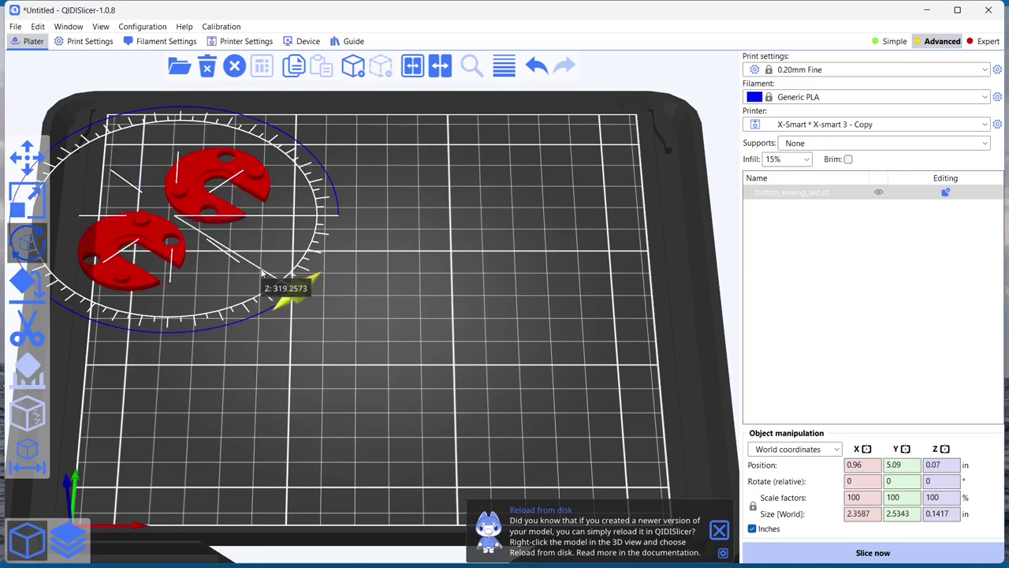
pyautogui.moveTo(263, 274); pyautogui.dragTo(301, 223)
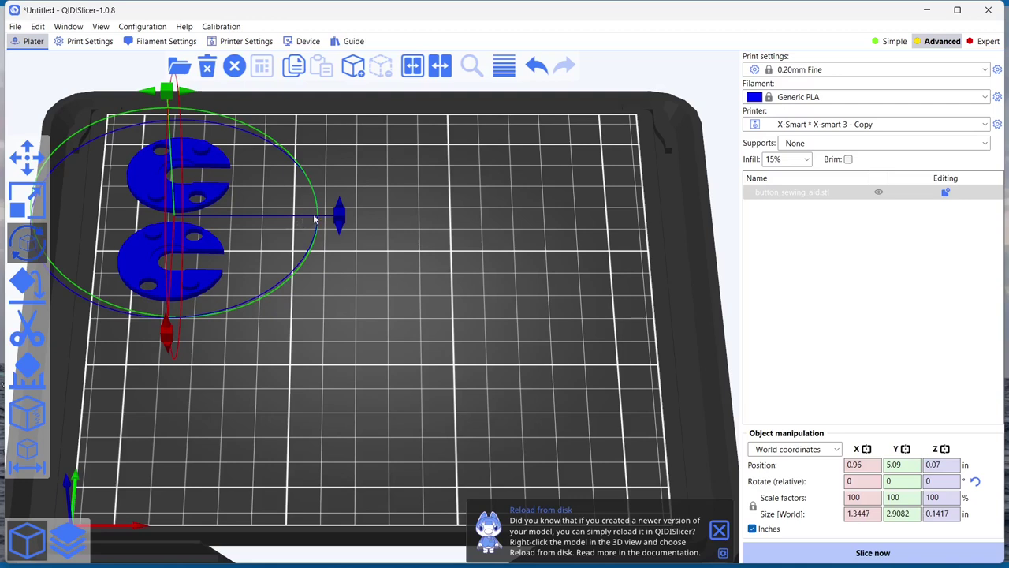
pyautogui.moveTo(166, 331); pyautogui.dragTo(169, 341)
pyautogui.moveTo(338, 211); pyautogui.dragTo(341, 237)
# Deselect the parts and orbit from a side-on view back to above the two pieces.
pyautogui.click(189, 395)
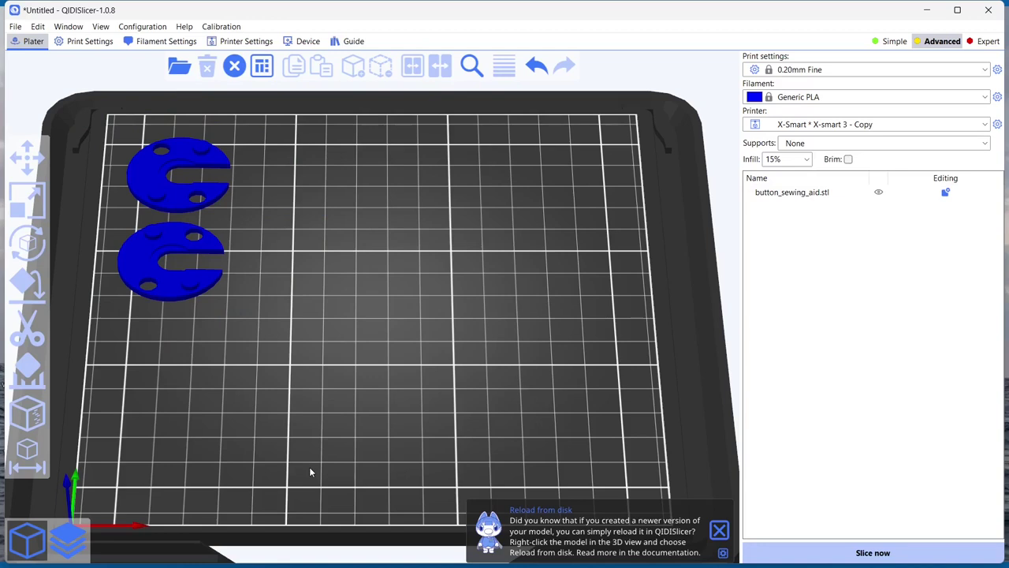
pyautogui.moveTo(310, 472); pyautogui.dragTo(309, 442)
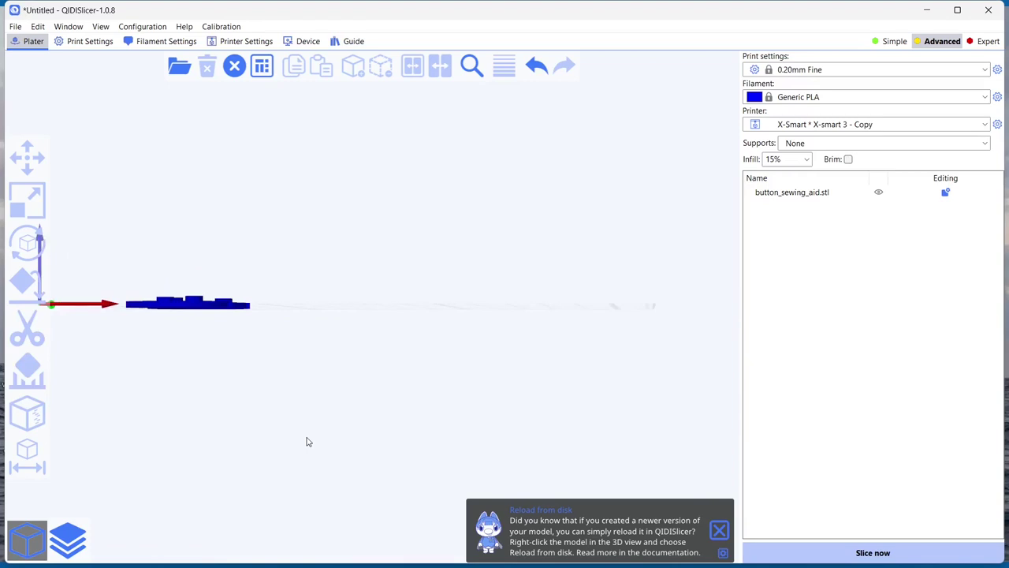
pyautogui.moveTo(308, 442); pyautogui.dragTo(310, 489)
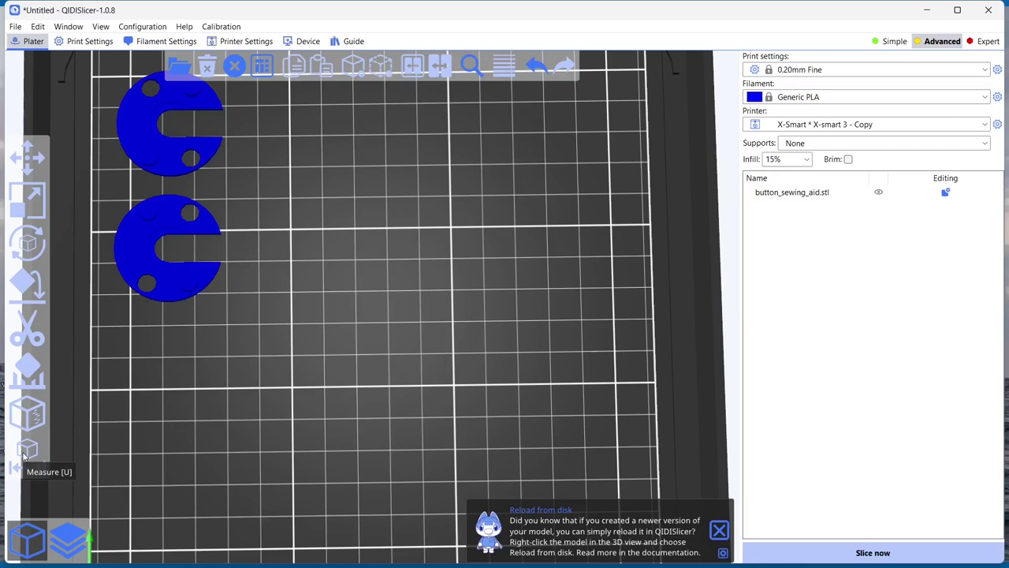
# Open the Measure tool on the two parts and pick the lower part's flat face.
pyautogui.click(118, 242)
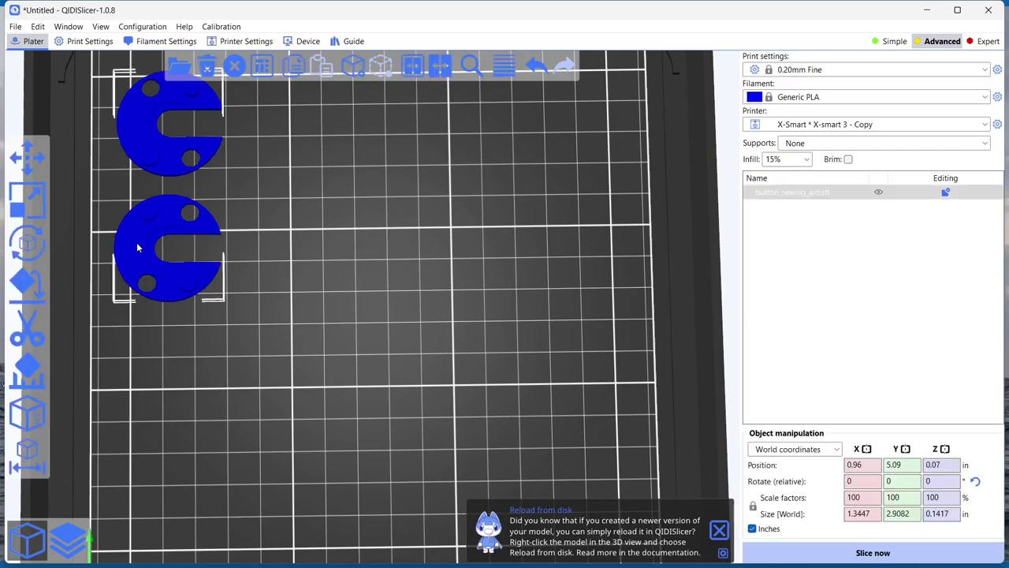
pyautogui.click(28, 450)
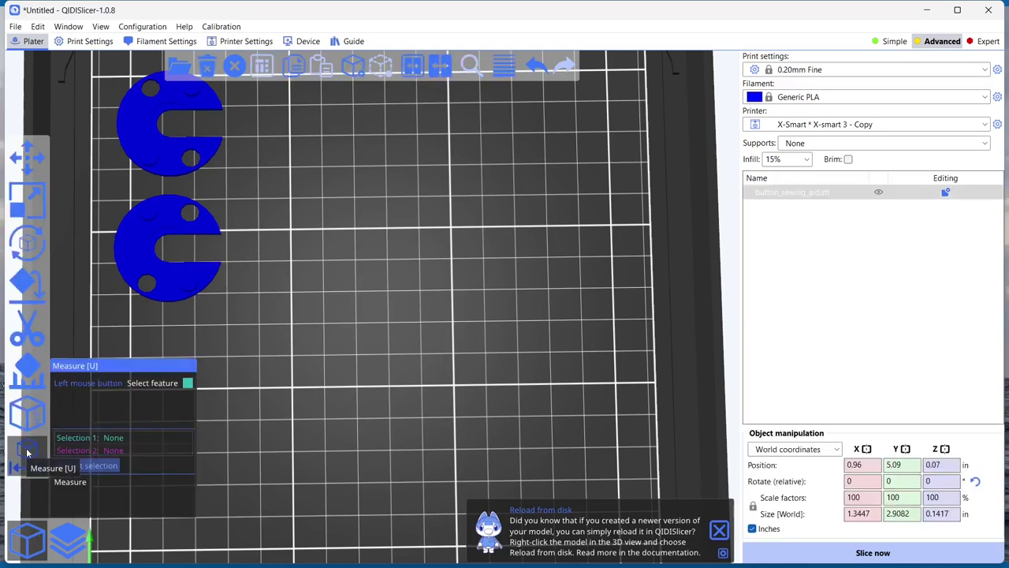
pyautogui.click(117, 253)
pyautogui.moveTo(116, 252); pyautogui.dragTo(260, 284)
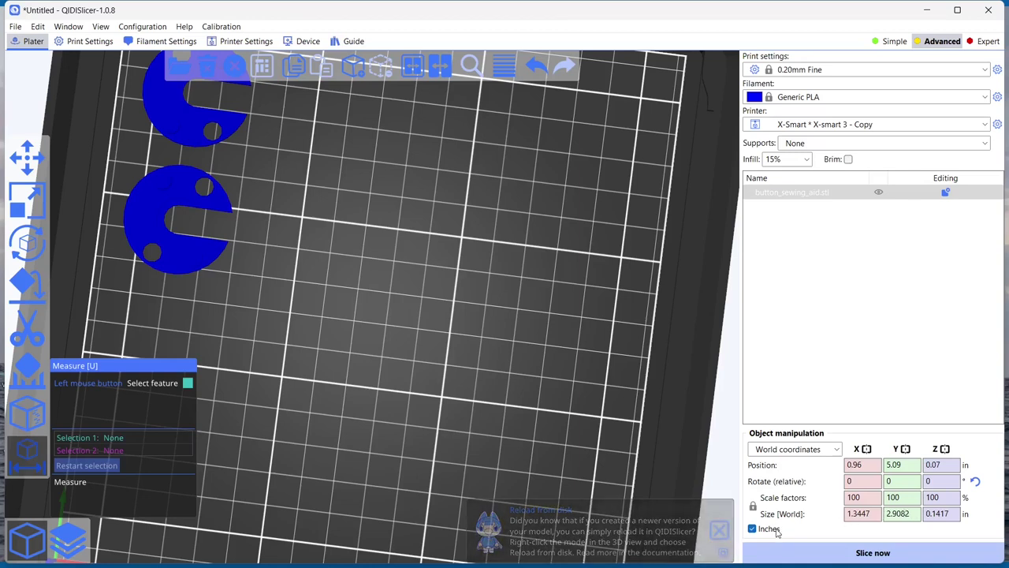
# Check the parts' size in millimetres, switch back to inches, and view the bed from the top.
pyautogui.click(751, 529)
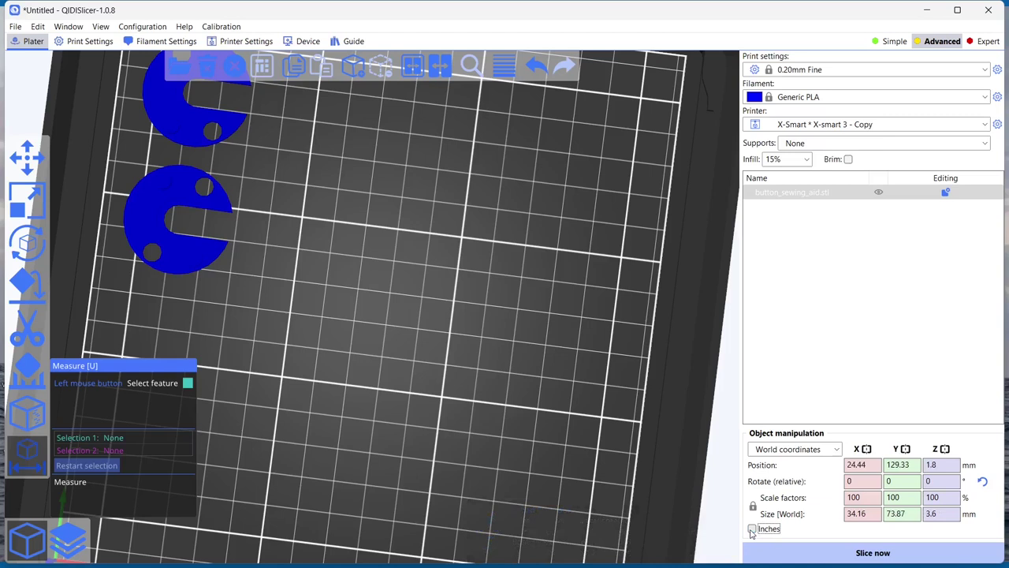
pyautogui.click(752, 529)
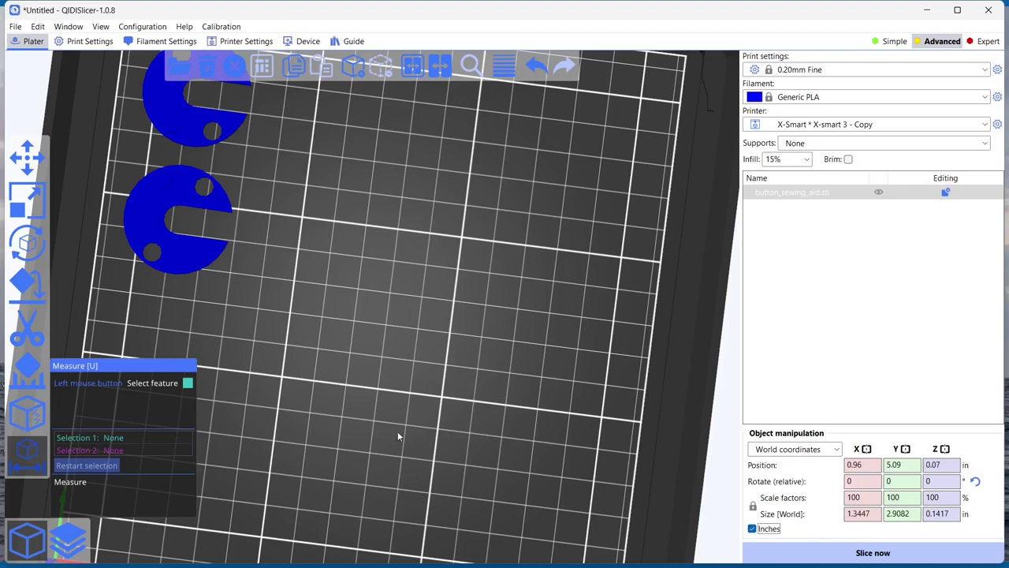
pyautogui.press('1')
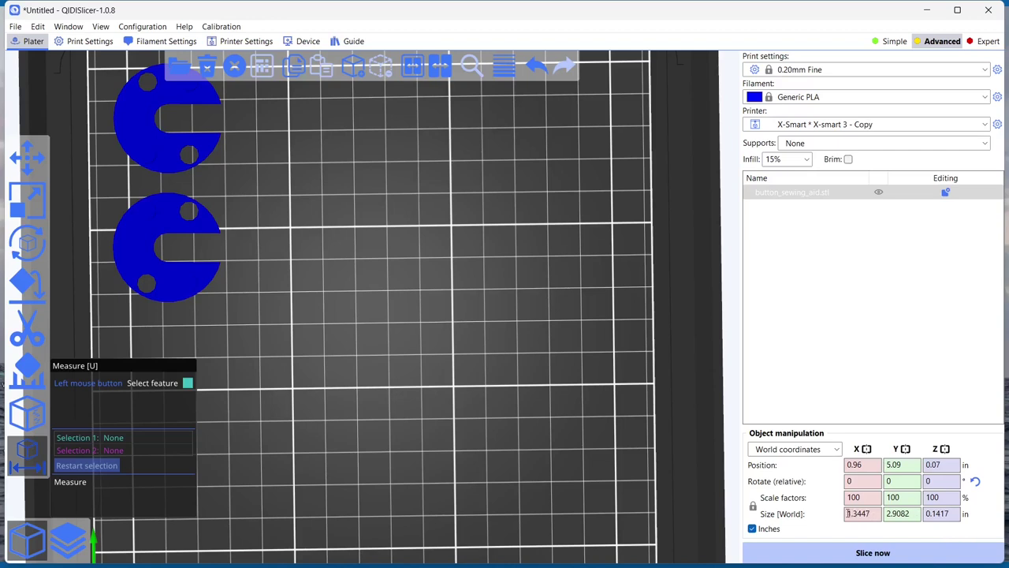
pyautogui.click(849, 514)
# Reset the camera to front, angled and top views, then switch from Measure to the Move tool.
pyautogui.press('3')
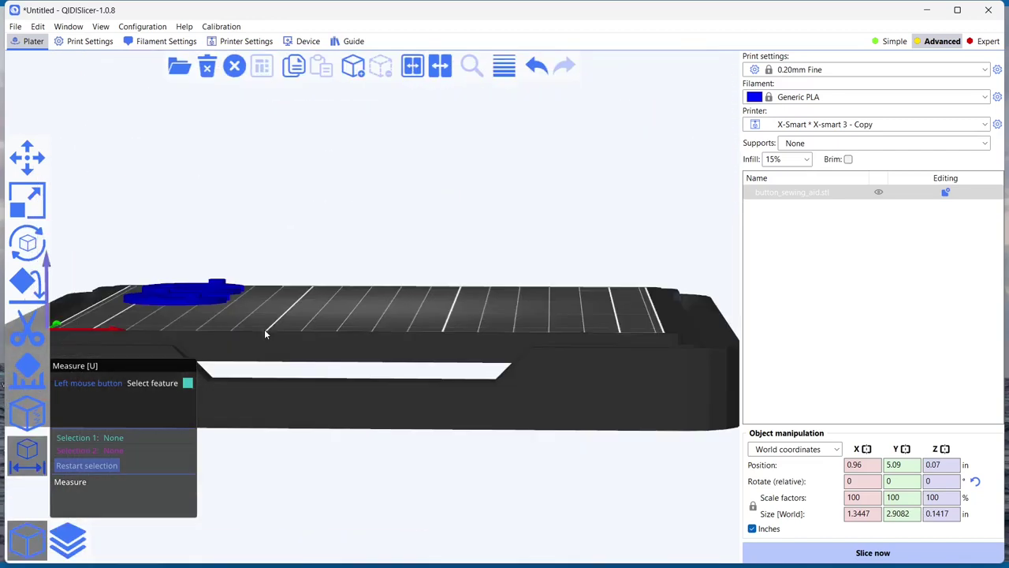
pyautogui.moveTo(268, 329); pyautogui.dragTo(270, 331)
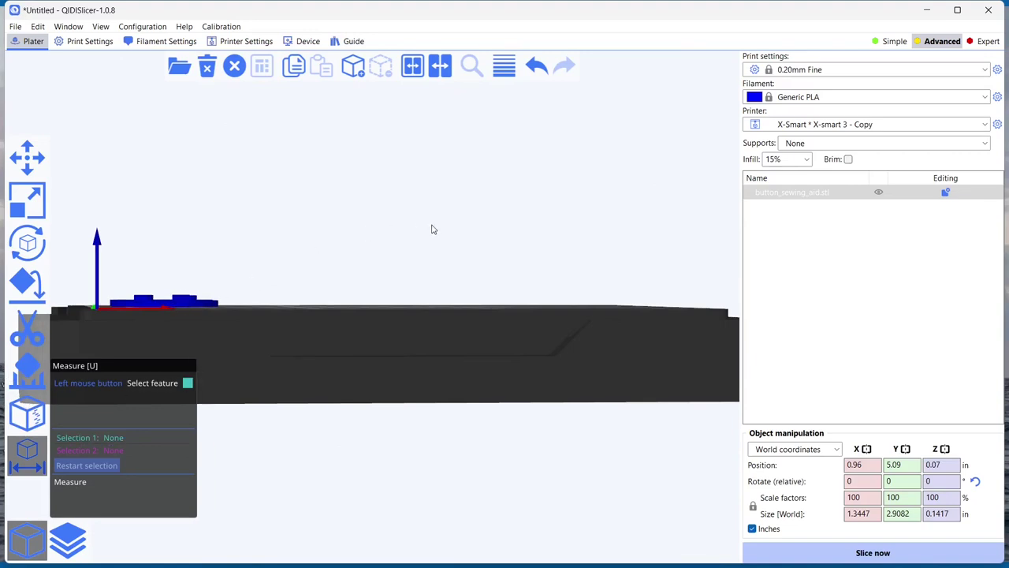
pyautogui.press('0')
pyautogui.press('1')
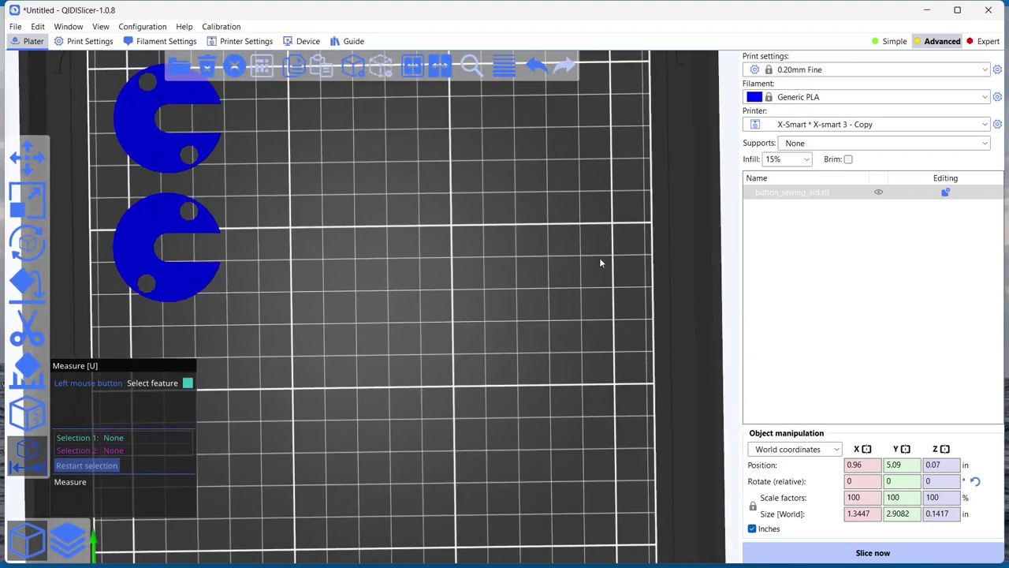
pyautogui.click(28, 158)
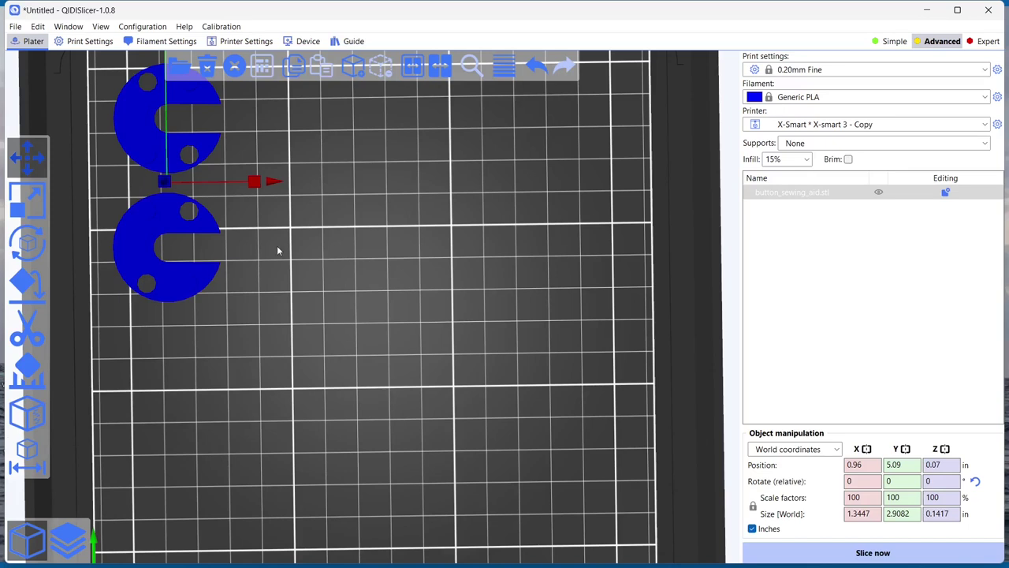
pyautogui.moveTo(394, 256); pyautogui.dragTo(379, 287)
pyautogui.click(15, 26)
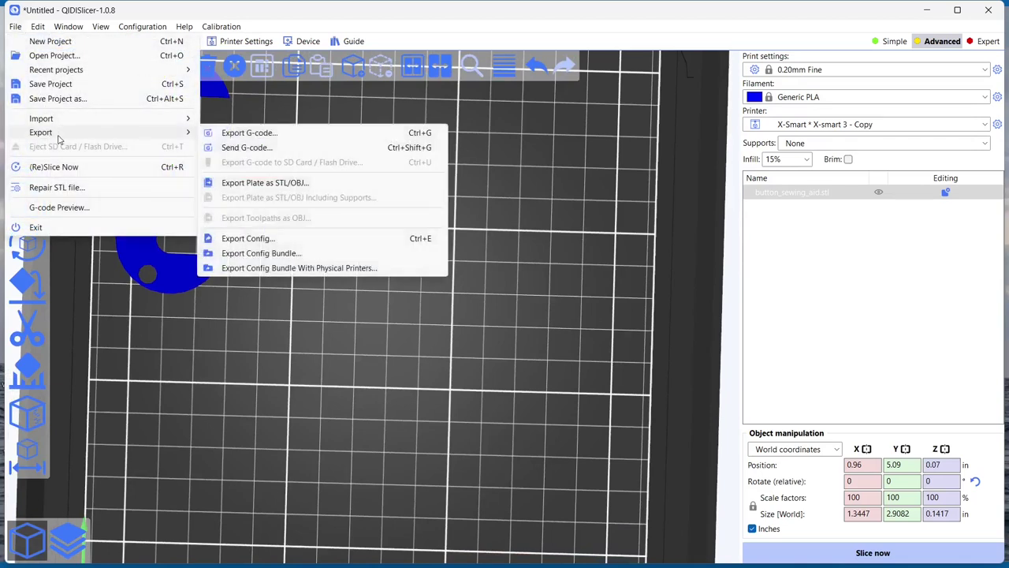
# Save the project as button_sewing_aid.3mf in the Button sewing aid files folder.
pyautogui.click(51, 84)
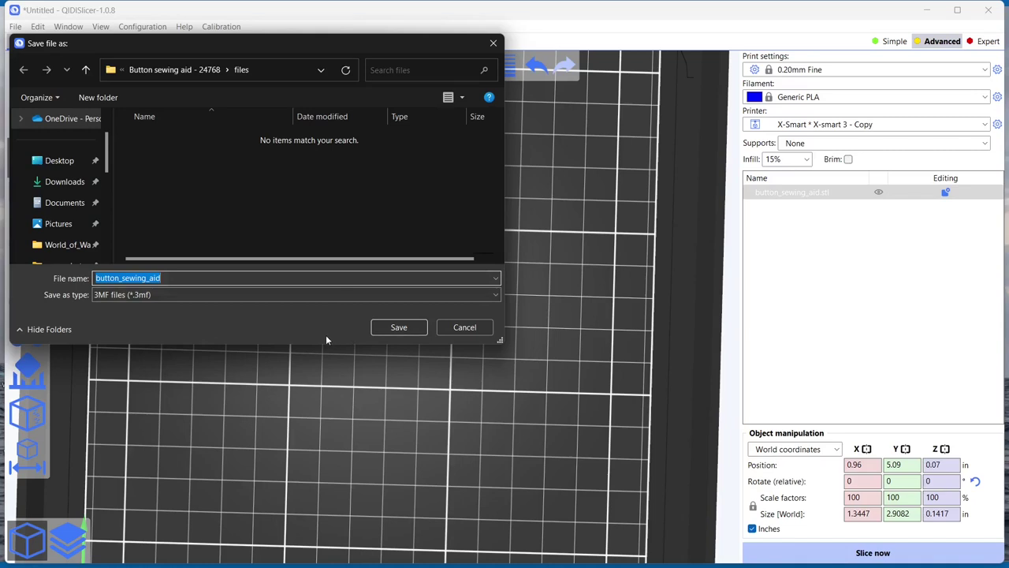
pyautogui.click(403, 327)
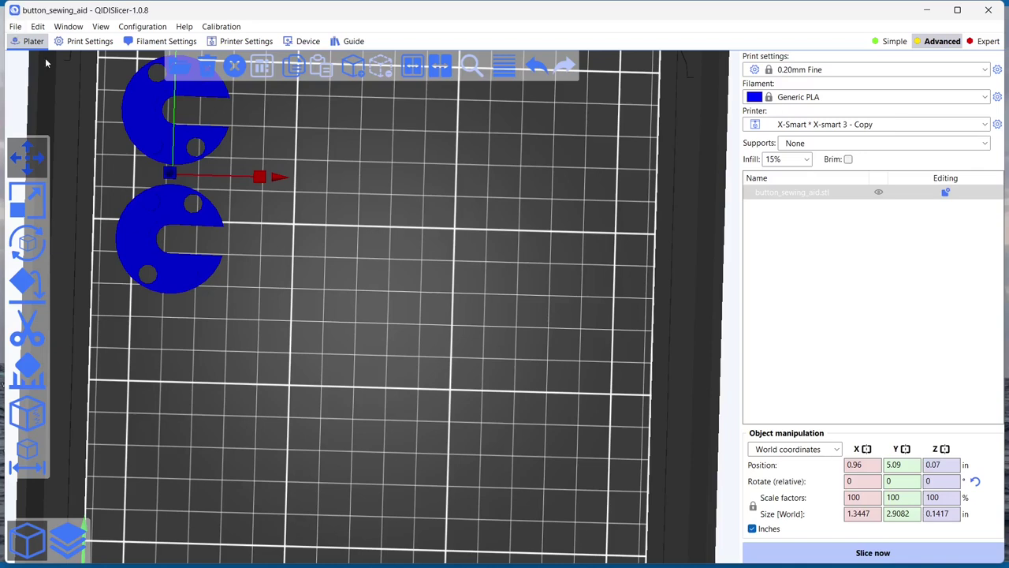
# Export the G-code as button_sewing_aid.gcode to USB Drive (D:).
pyautogui.click(15, 28)
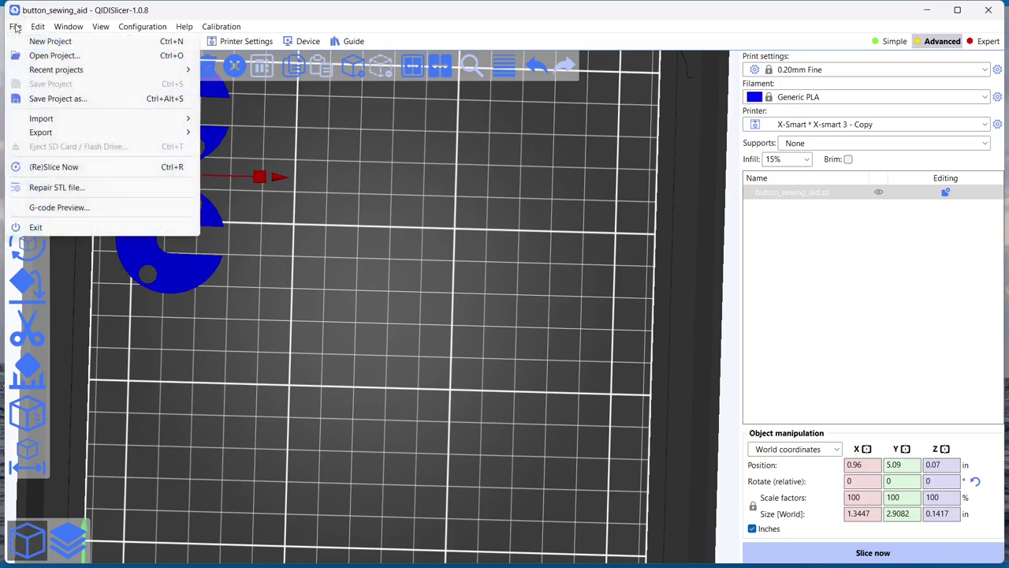
pyautogui.moveTo(90, 133)
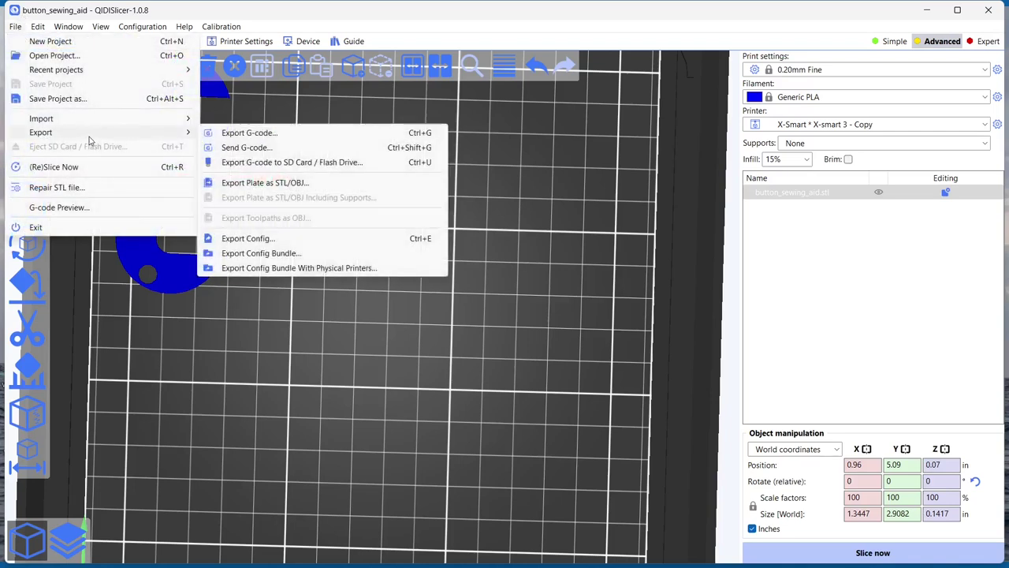
pyautogui.click(251, 133)
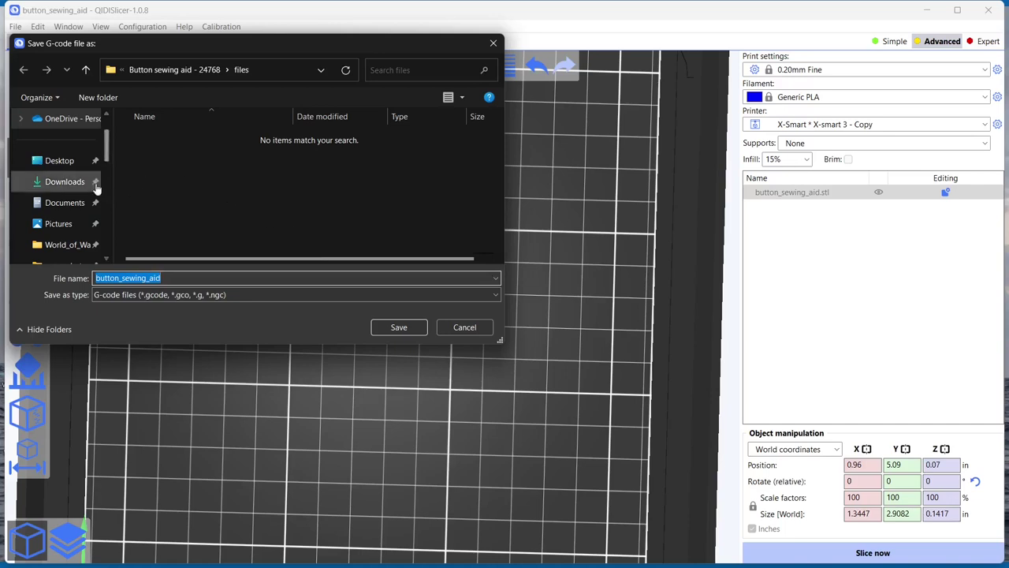
pyautogui.scroll(-5, 96, 183)
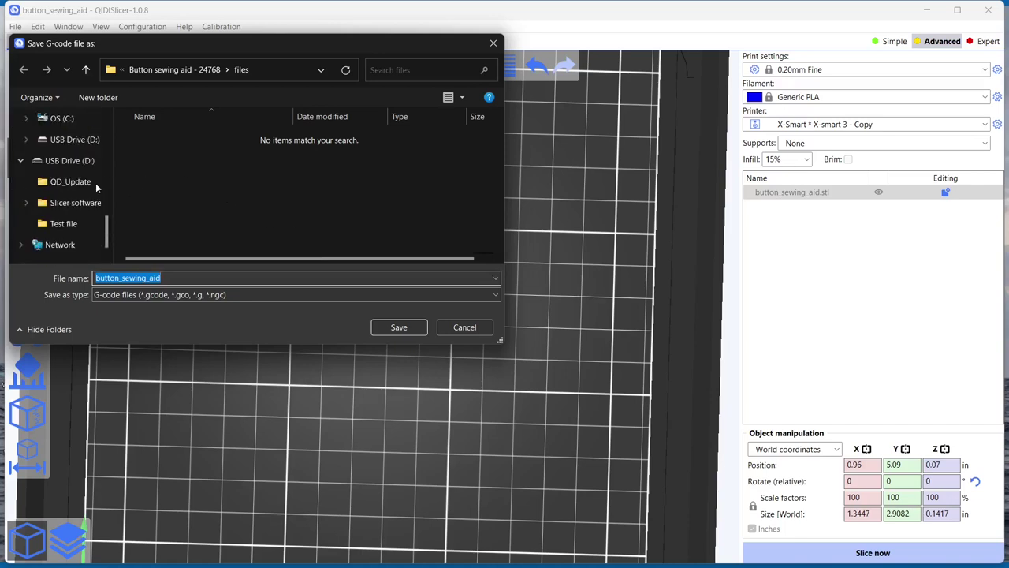
pyautogui.click(73, 141)
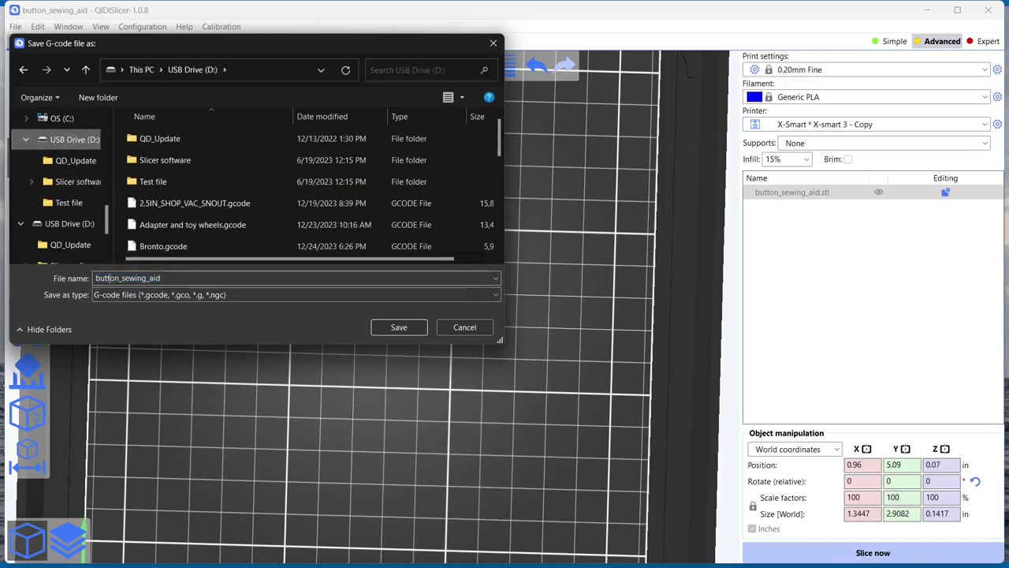
pyautogui.click(399, 328)
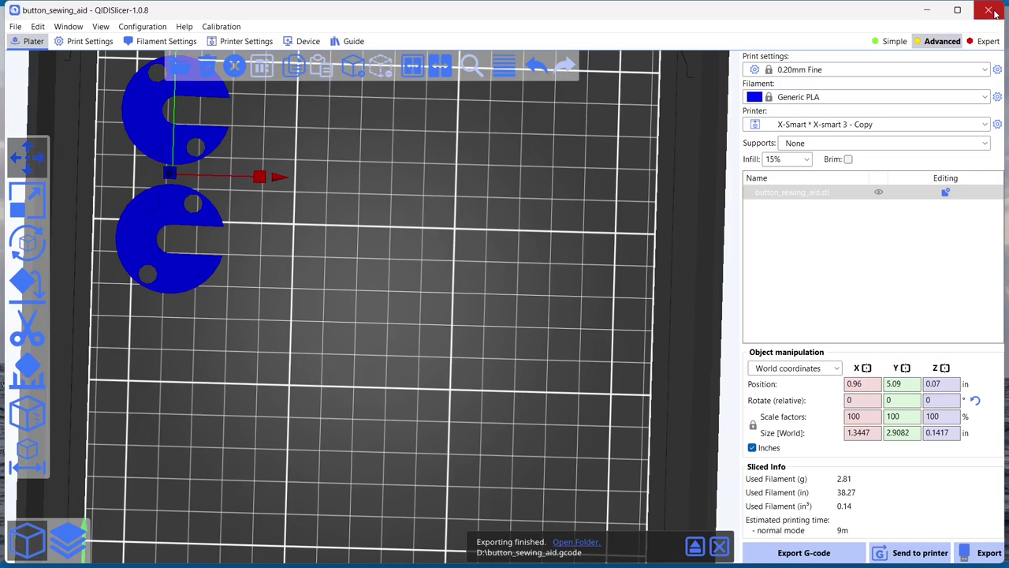
# Close the QIDISlicer window to return to the desktop.
pyautogui.click(988, 10)
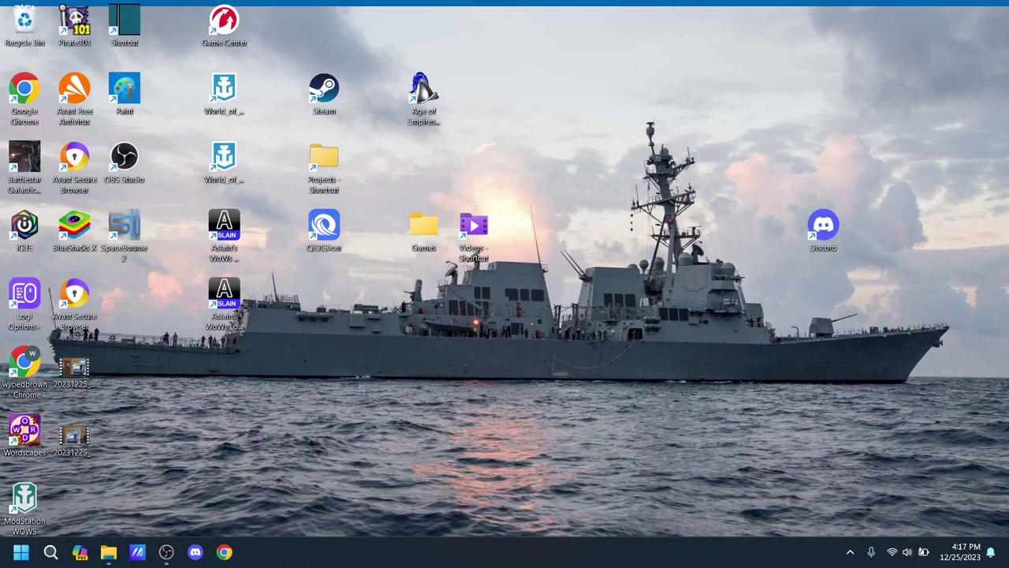